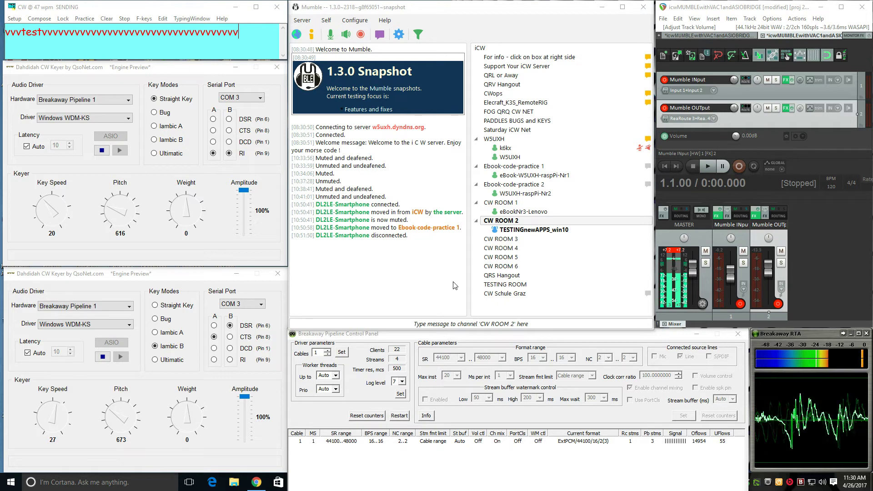
Bring the Claesson Edwards Breakaway Pipeline Windows 10 guide up in Chrome.
{"action": "left_click", "coordinate": [504, 334]}
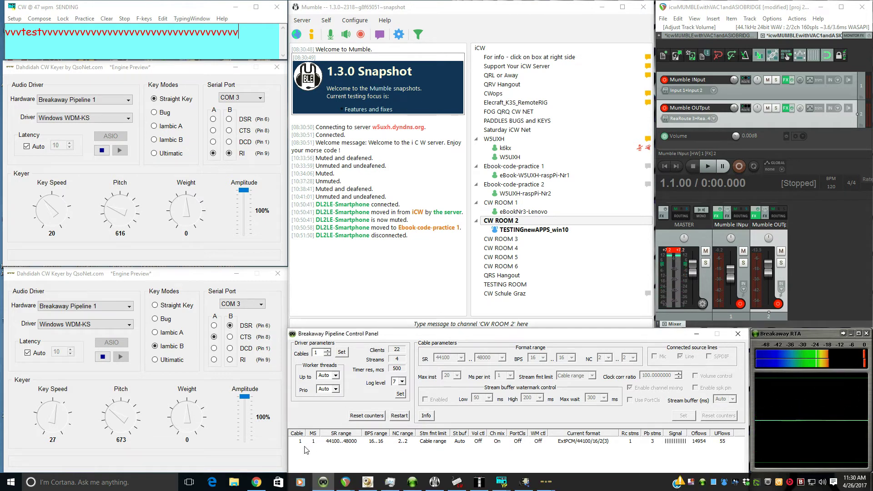
{"action": "left_click", "coordinate": [257, 482]}
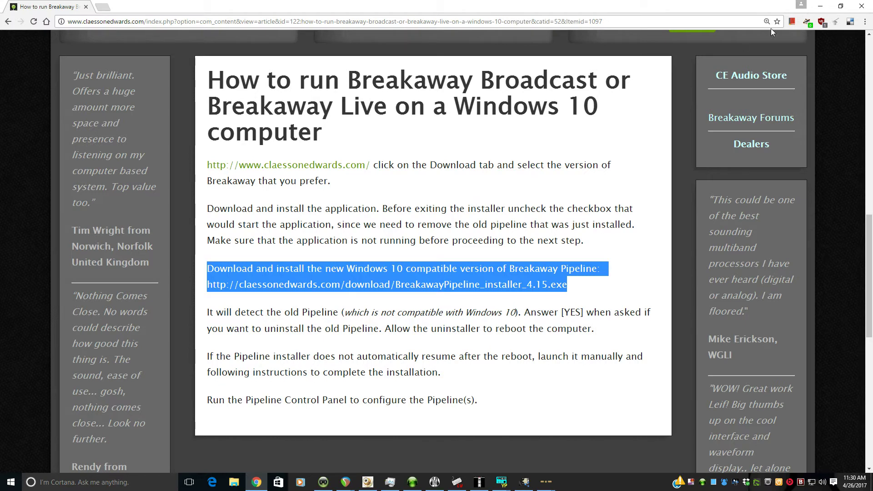
Minimize Chrome to reveal the keyers, Mumble, Pipeline Control Panel and mixer.
{"action": "left_click", "coordinate": [821, 6]}
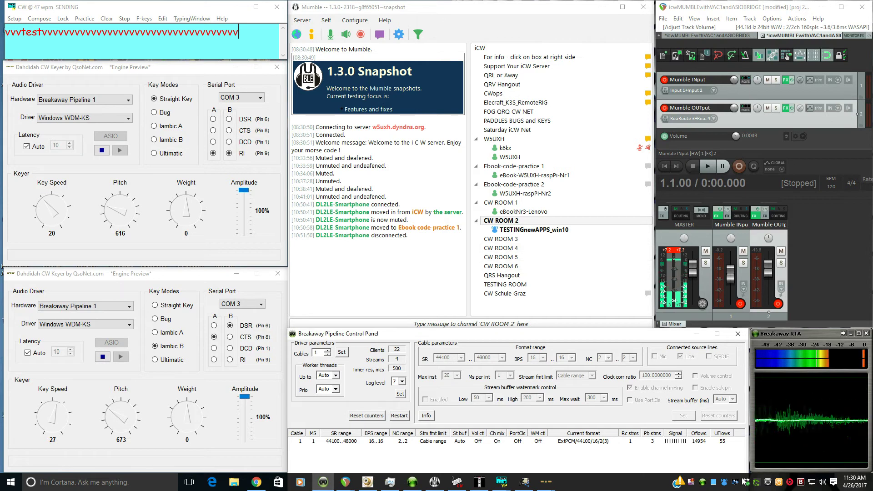
{"action": "right_click", "coordinate": [823, 482]}
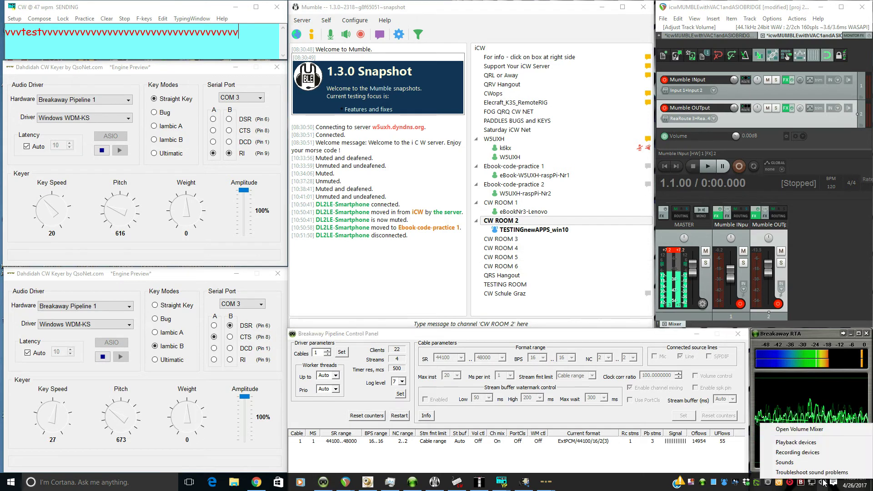
{"action": "left_click", "coordinate": [792, 443]}
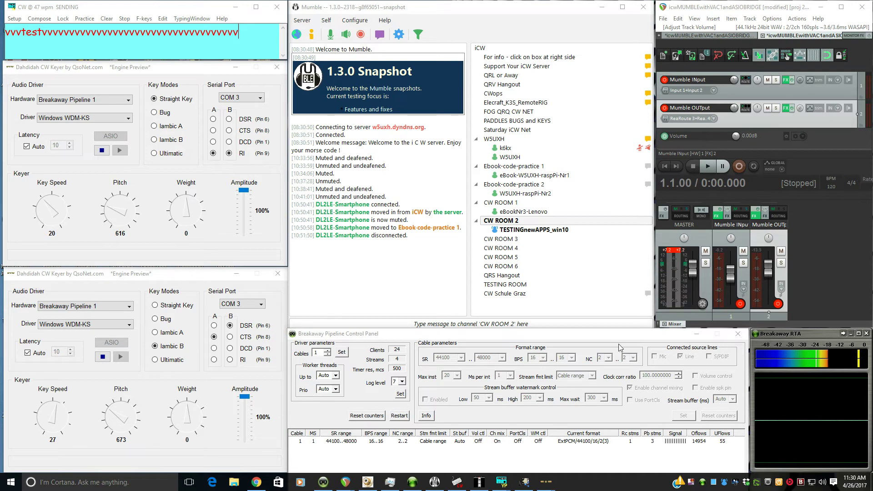
{"action": "left_click", "coordinate": [139, 146]}
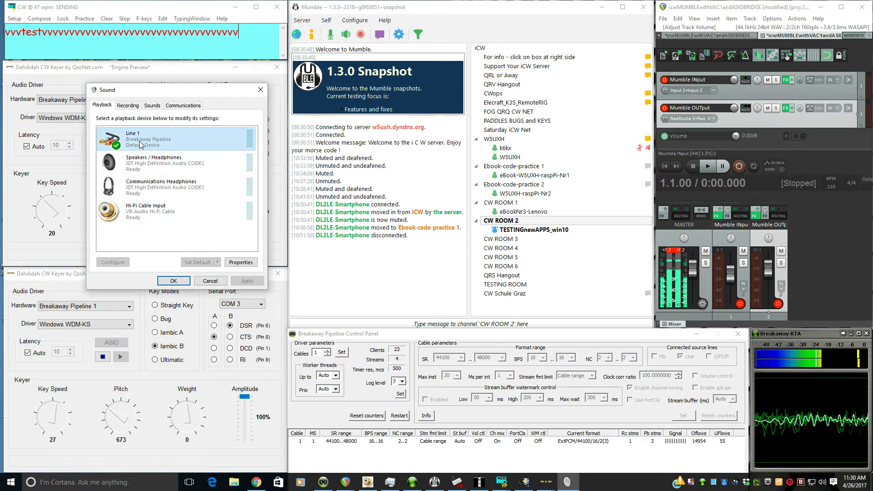
{"action": "left_click", "coordinate": [259, 91]}
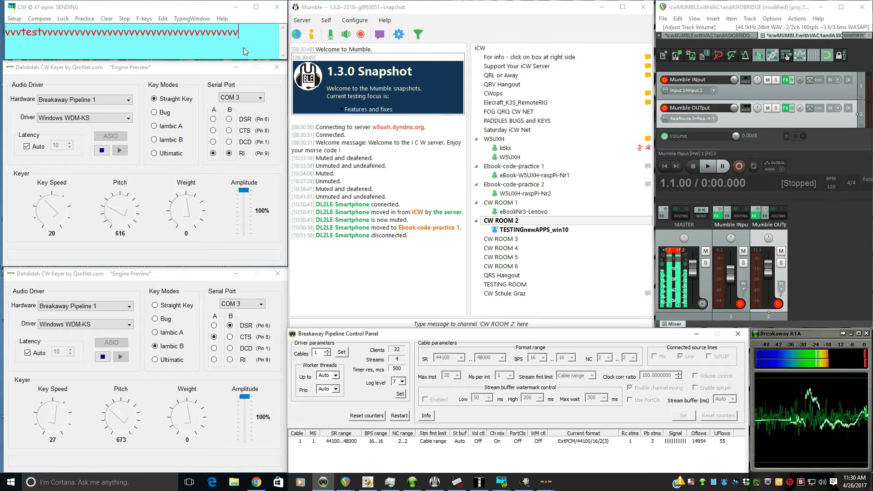
Key test v's, confirm CwType and fldigi decode them, then minimize both decoders.
{"action": "type", "text": "vvv"}
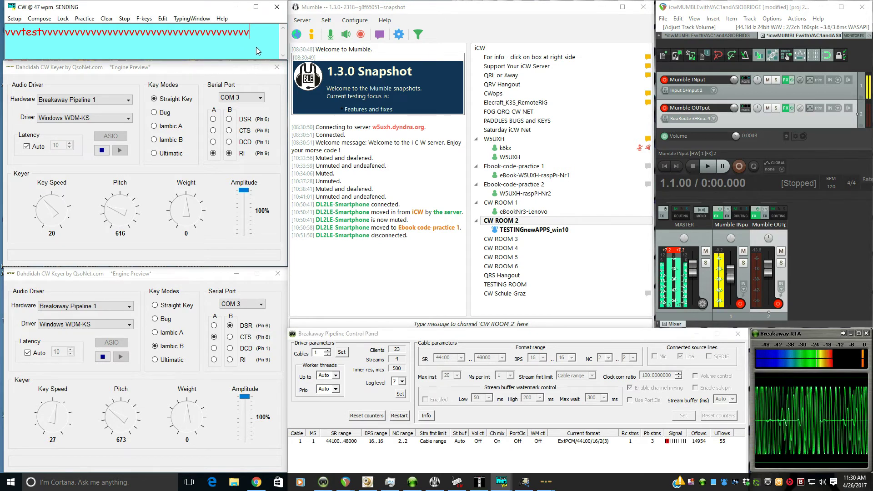
{"action": "left_click", "coordinate": [457, 481]}
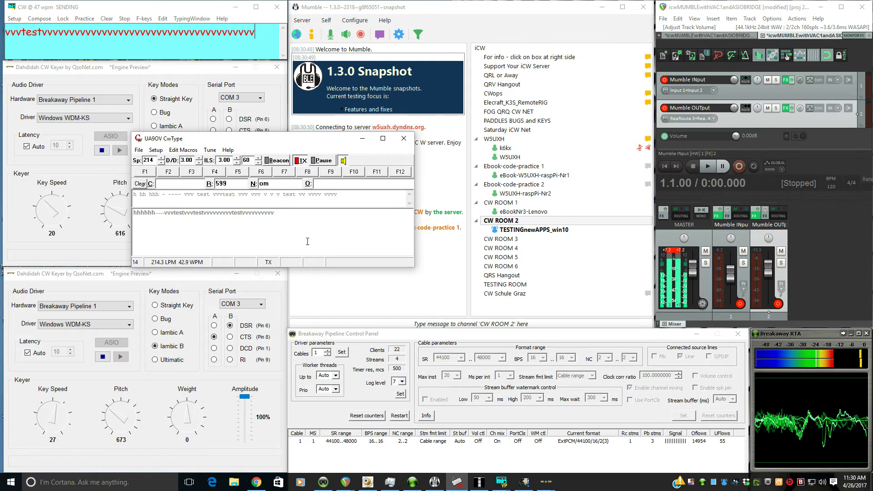
{"action": "left_click", "coordinate": [479, 482]}
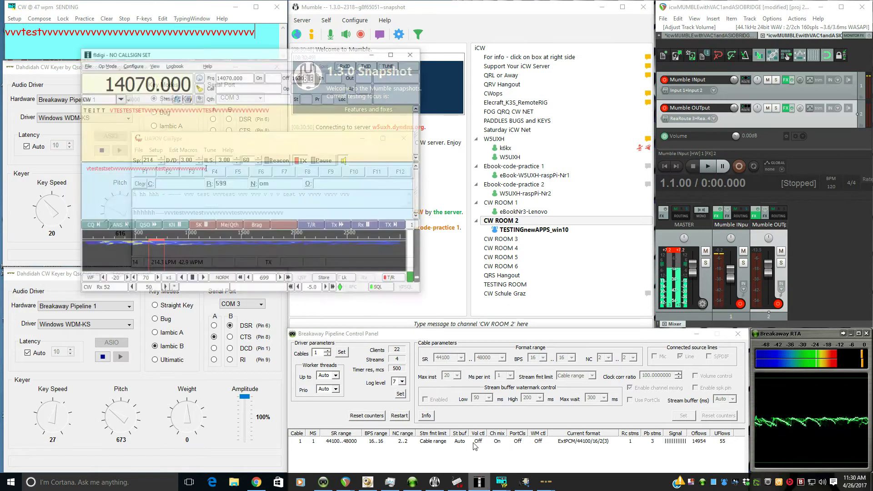
{"action": "type", "text": "vvvvvvv"}
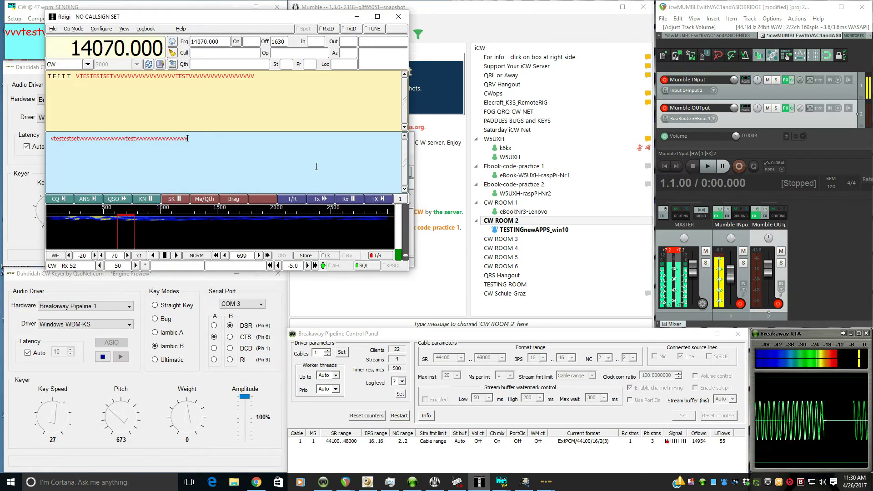
{"action": "left_click", "coordinate": [357, 18]}
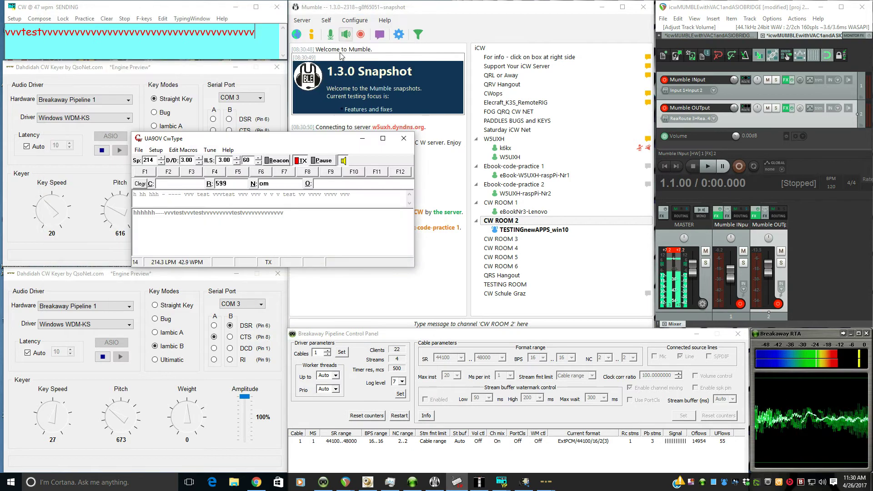
{"action": "left_click", "coordinate": [363, 141]}
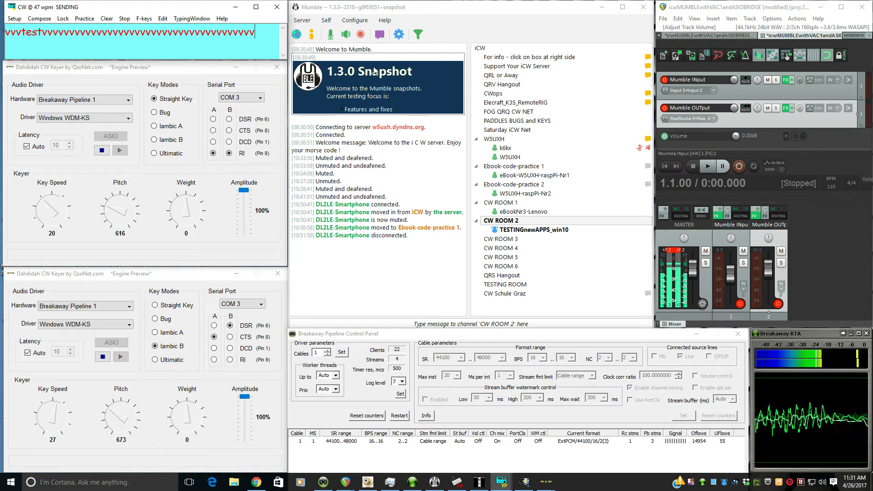
{"action": "left_click", "coordinate": [199, 68]}
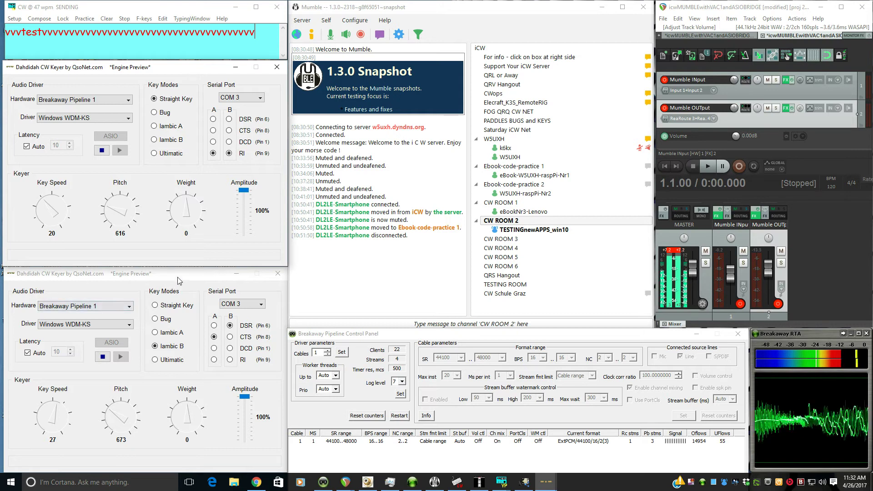
{"action": "left_click", "coordinate": [135, 280]}
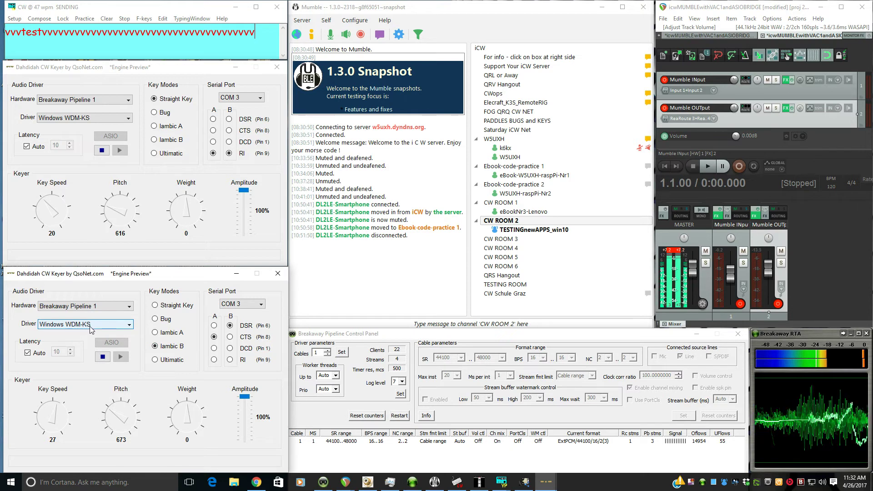
{"action": "left_click", "coordinate": [129, 306]}
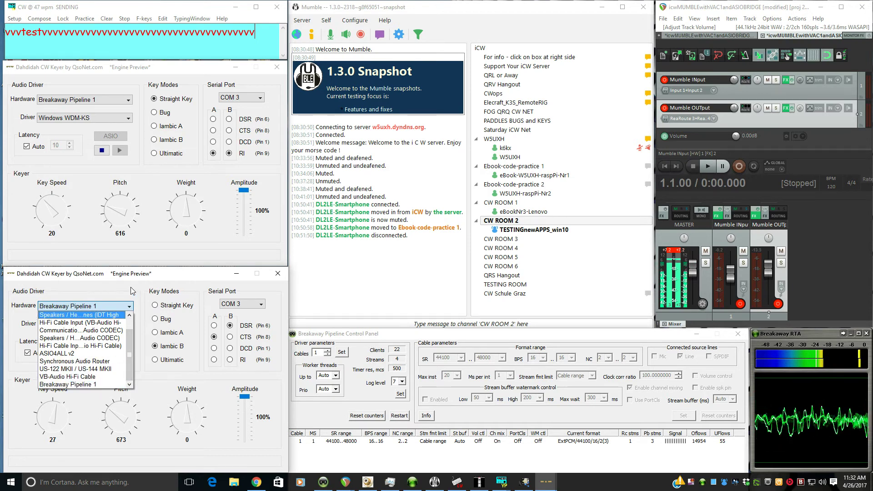
{"action": "scroll", "coordinate": [129, 355], "scroll_direction": "up", "scroll_amount": 1}
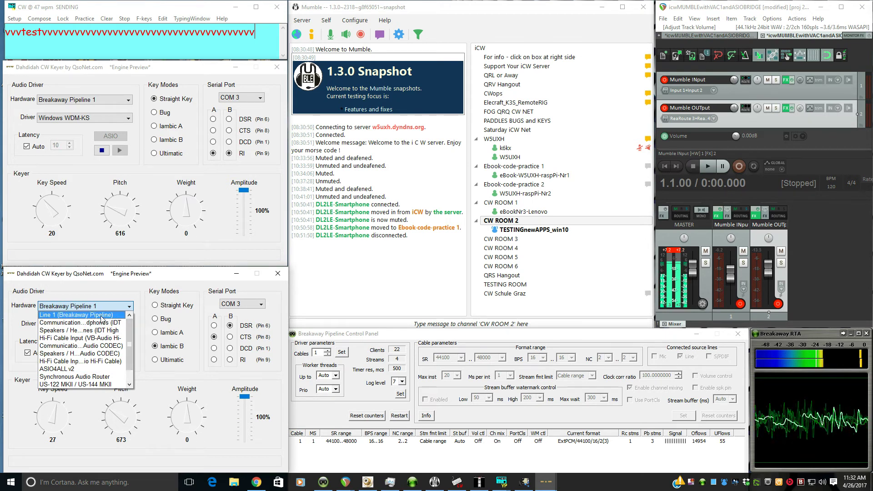
{"action": "scroll", "coordinate": [100, 354], "scroll_direction": "down", "scroll_amount": 1}
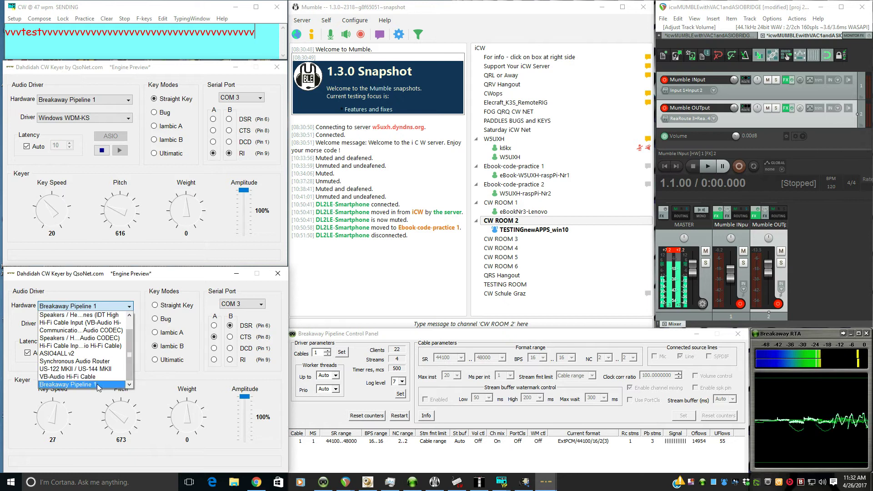
{"action": "left_click", "coordinate": [129, 306]}
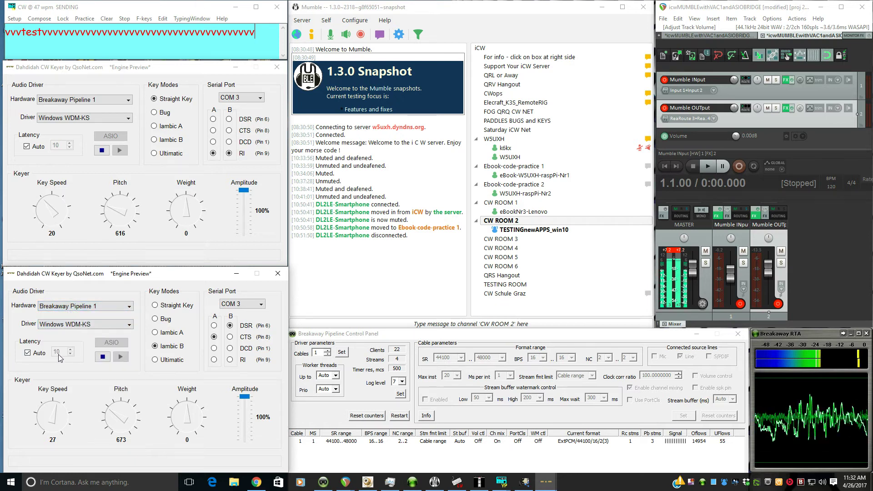
{"action": "left_click", "coordinate": [32, 354]}
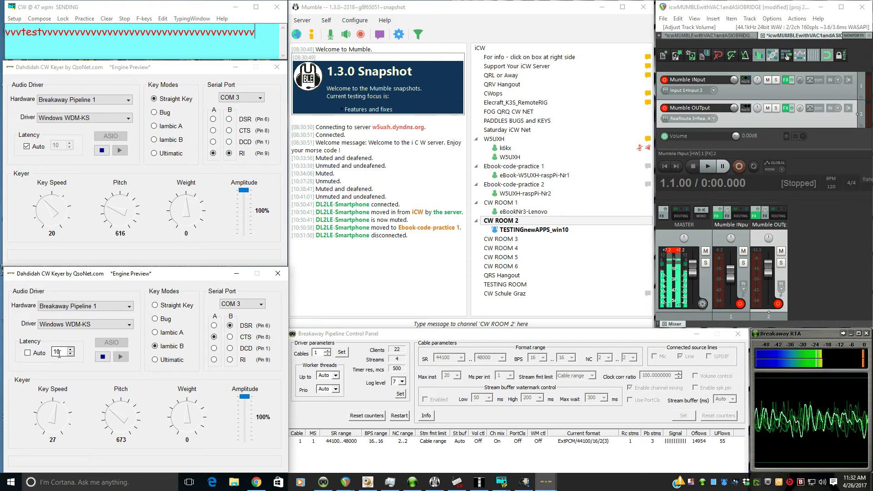
{"action": "left_click", "coordinate": [31, 355]}
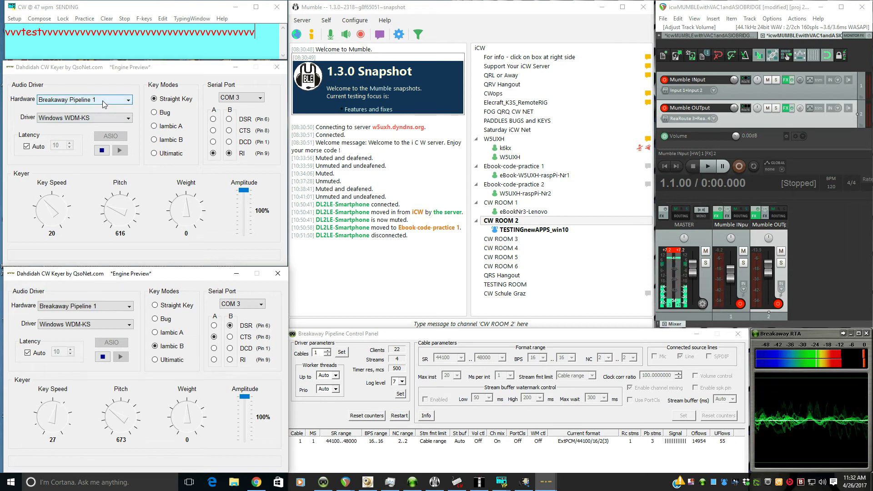
Review the upper keyer's Hardware device list and key more test v's.
{"action": "left_click", "coordinate": [128, 100]}
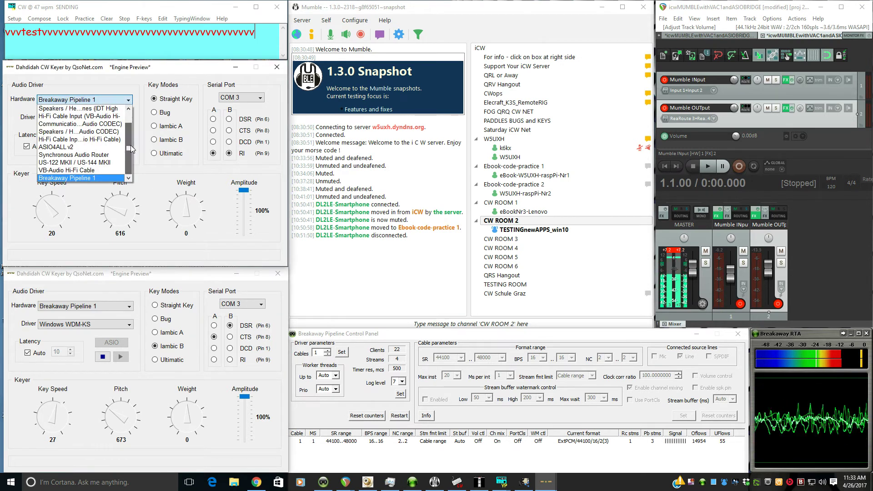
{"action": "left_click", "coordinate": [95, 177]}
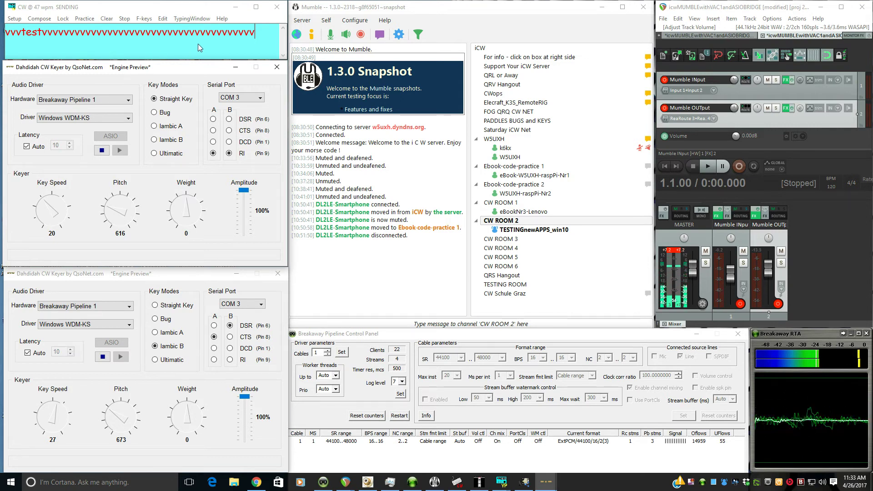
{"action": "type", "text": "vv"}
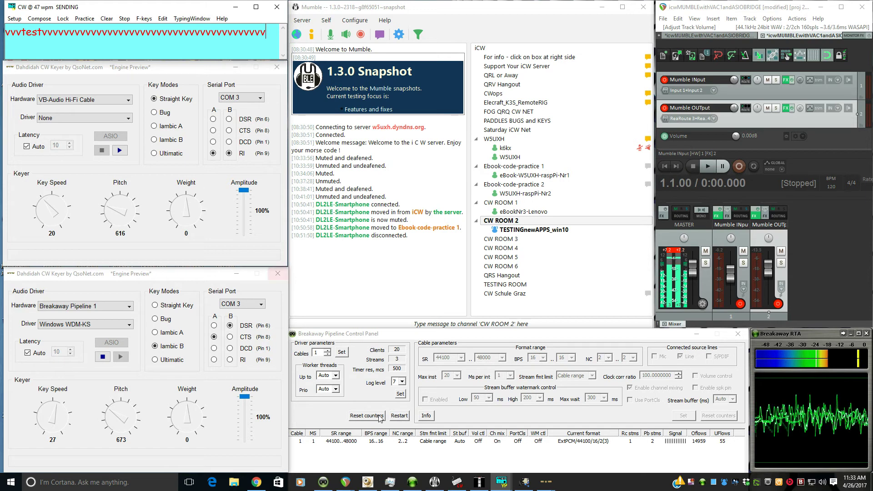
Check CwType and fldigi, minimize both, and keep the lower keyer on Windows WDM-KS.
{"action": "left_click", "coordinate": [457, 483]}
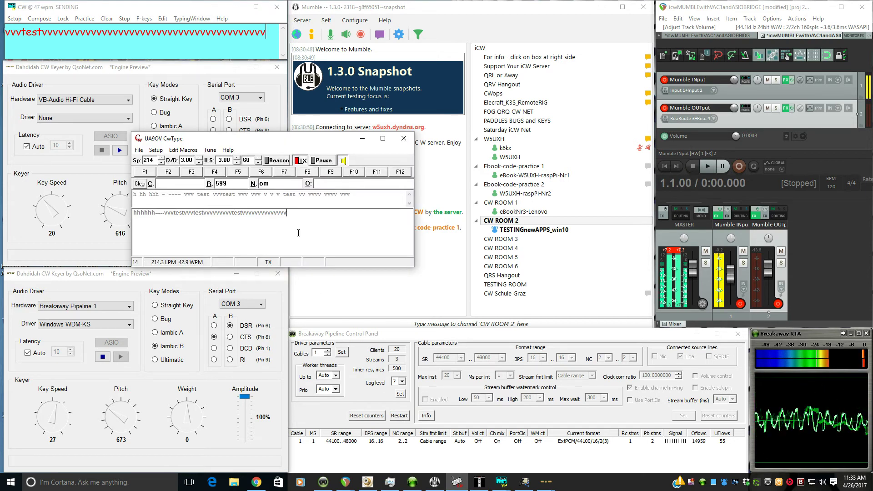
{"action": "left_click", "coordinate": [480, 483]}
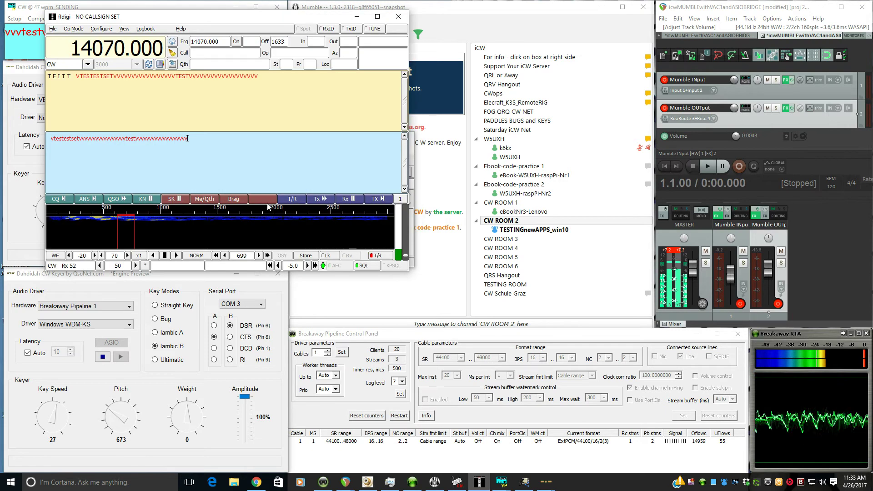
{"action": "left_click", "coordinate": [357, 17]}
{"action": "left_click", "coordinate": [363, 142]}
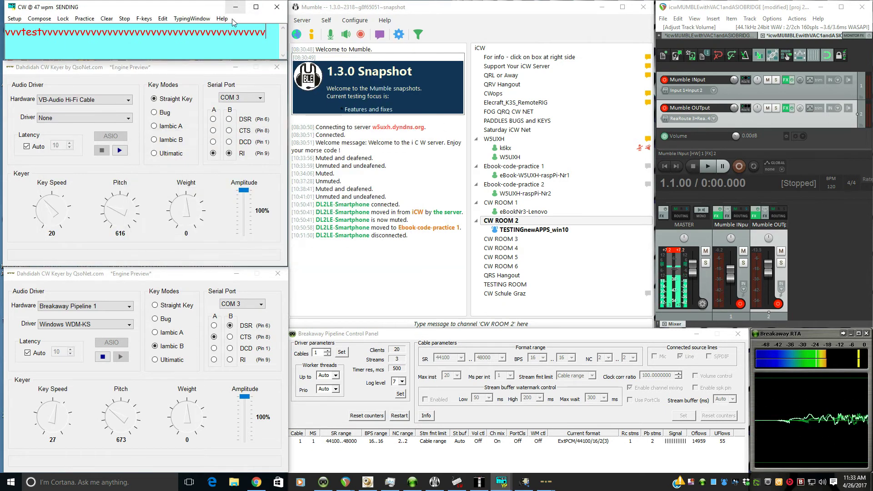
{"action": "left_click", "coordinate": [130, 324]}
{"action": "left_click", "coordinate": [86, 333]}
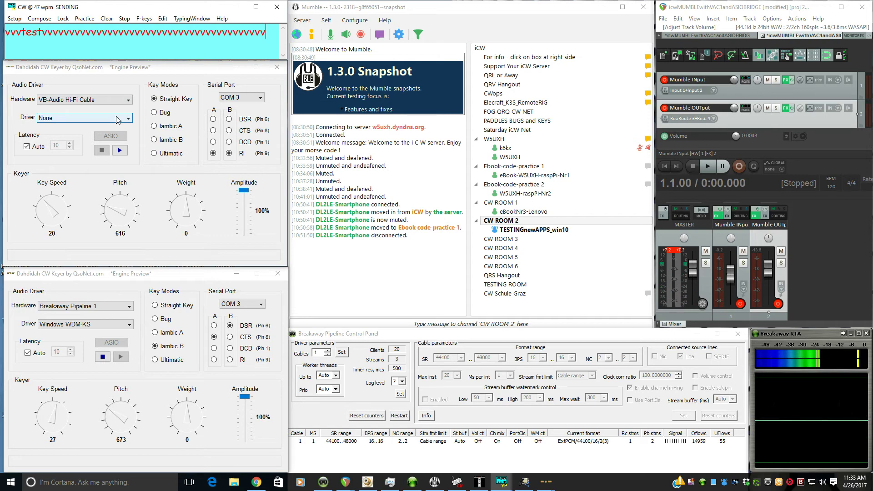
Set the upper keyer to Breakaway Pipeline 1 with Windows WDM-KS and start its audio.
{"action": "left_click", "coordinate": [121, 99]}
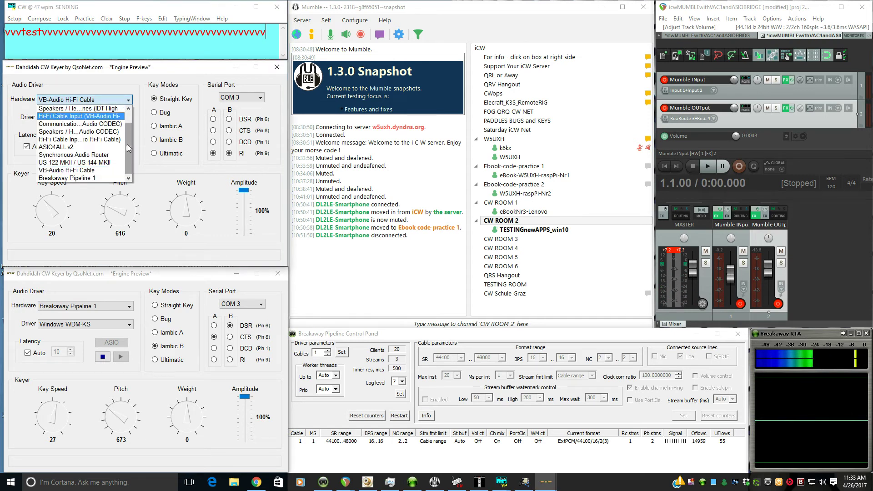
{"action": "left_click", "coordinate": [96, 179]}
{"action": "left_click", "coordinate": [76, 118]}
{"action": "left_click", "coordinate": [74, 135]}
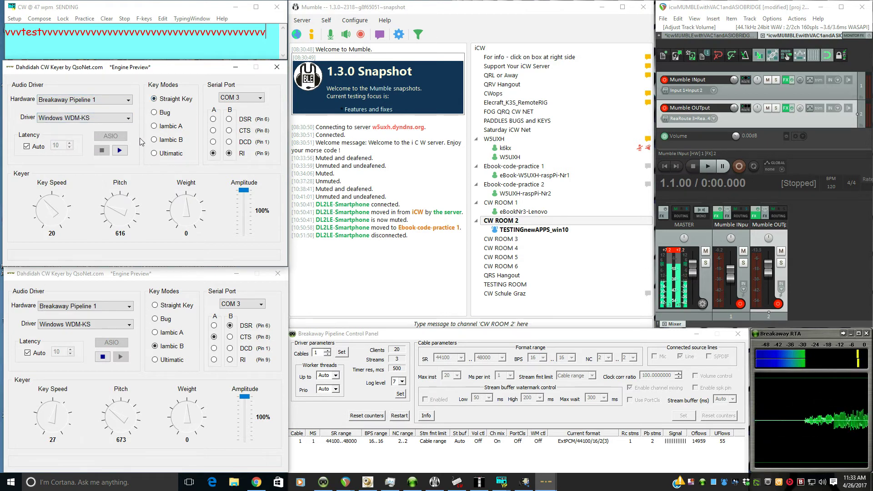
{"action": "left_click", "coordinate": [119, 150]}
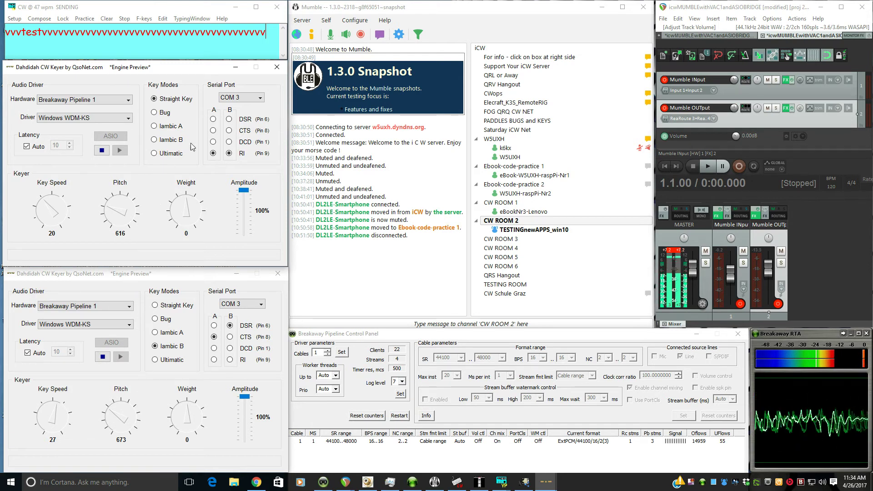
{"action": "left_click", "coordinate": [174, 280]}
{"action": "left_click", "coordinate": [192, 73]}
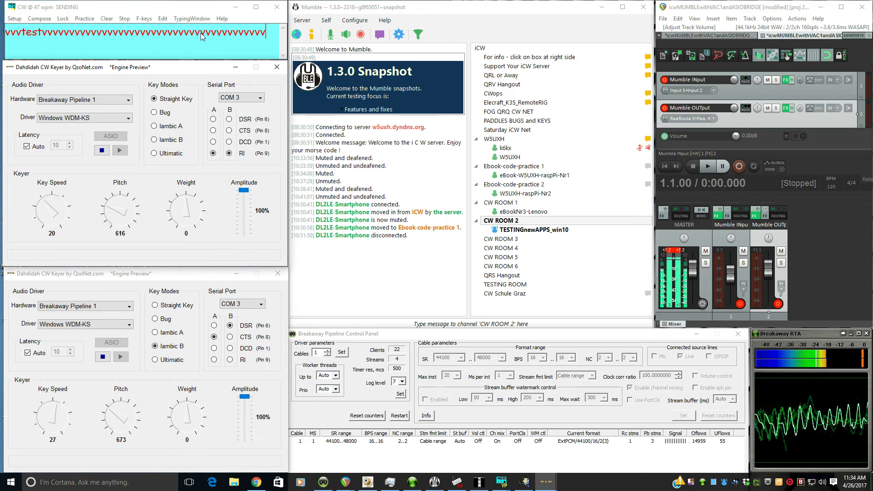
Open Mumble's Settings, then key test v's and bring CwType and fldigi forward.
{"action": "left_click", "coordinate": [355, 20]}
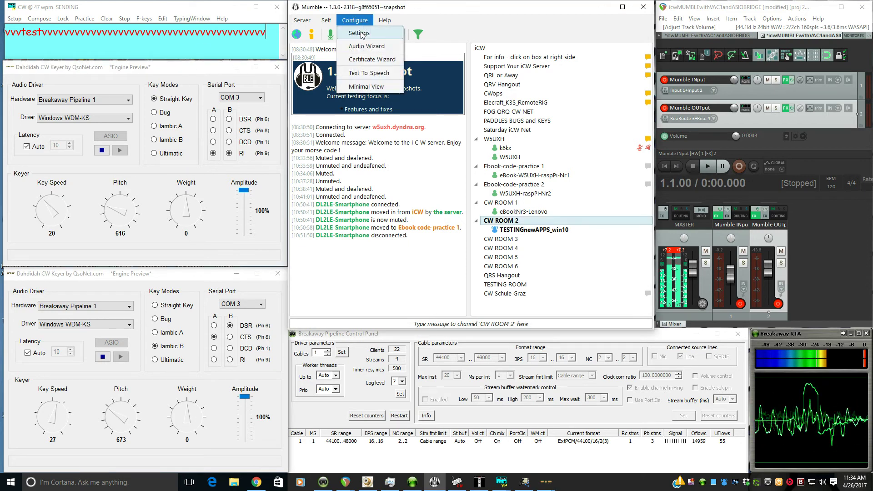
{"action": "left_click", "coordinate": [360, 33]}
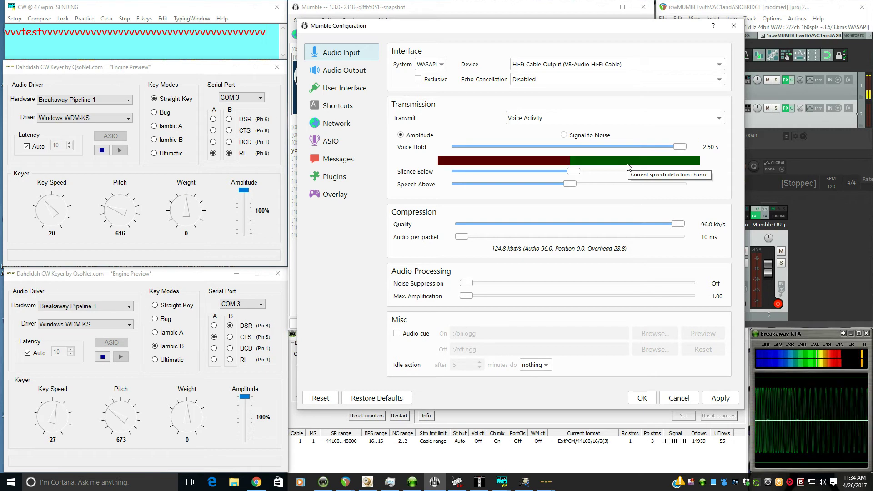
{"action": "left_click", "coordinate": [262, 49]}
{"action": "type", "text": "v"}
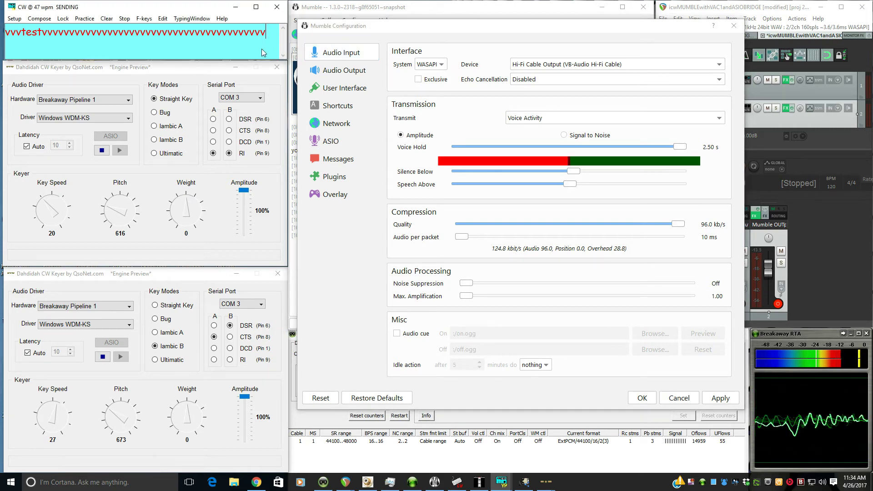
{"action": "type", "text": "vvv"}
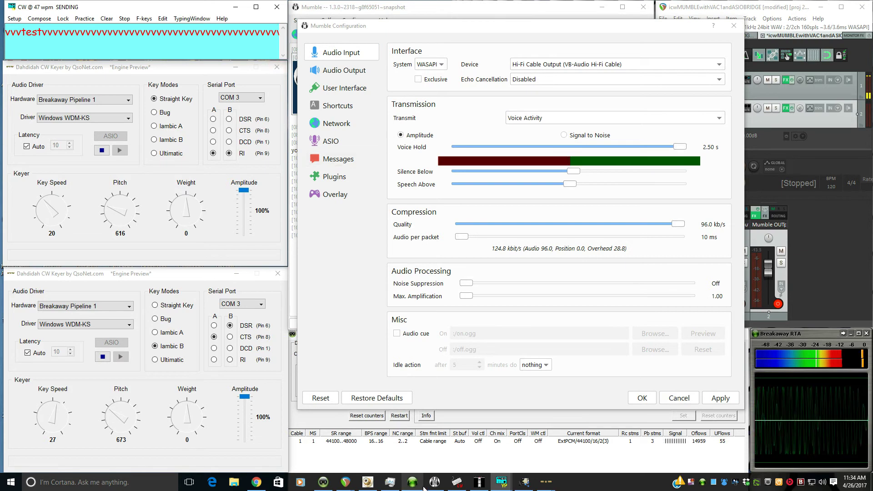
{"action": "left_click", "coordinate": [456, 483]}
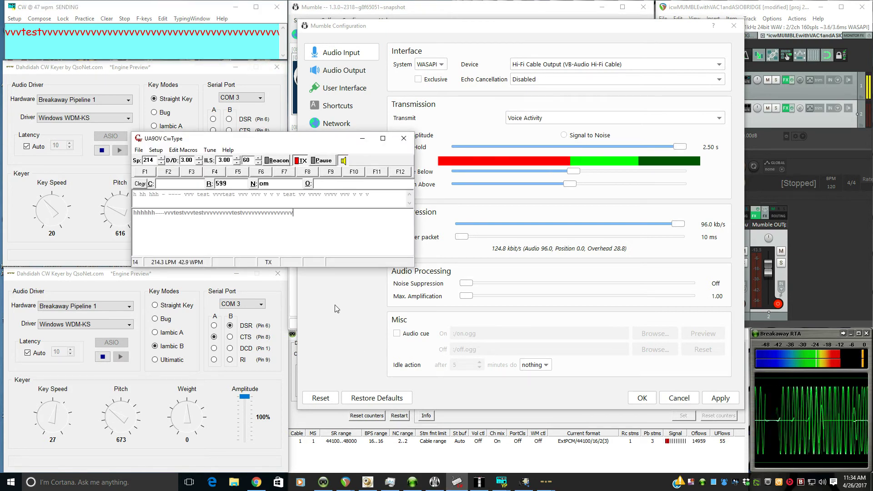
{"action": "left_click", "coordinate": [479, 482]}
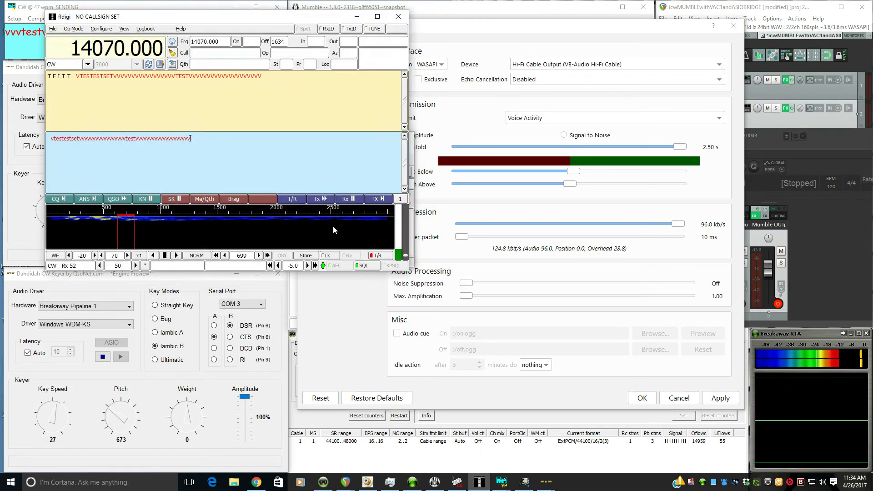
{"action": "type", "text": "vvvvvvvv"}
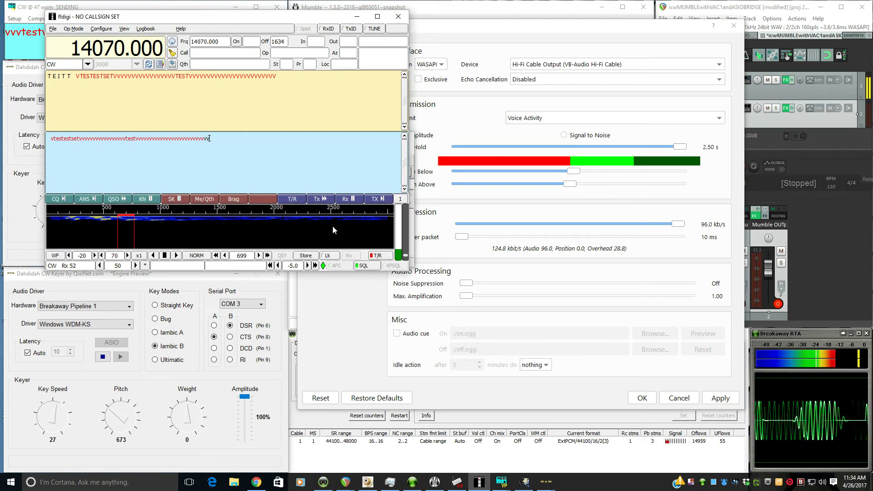
Raise fldigi's level from -5.0 to -3.0, key more v's, and minimize fldigi.
{"action": "left_click", "coordinate": [315, 266]}
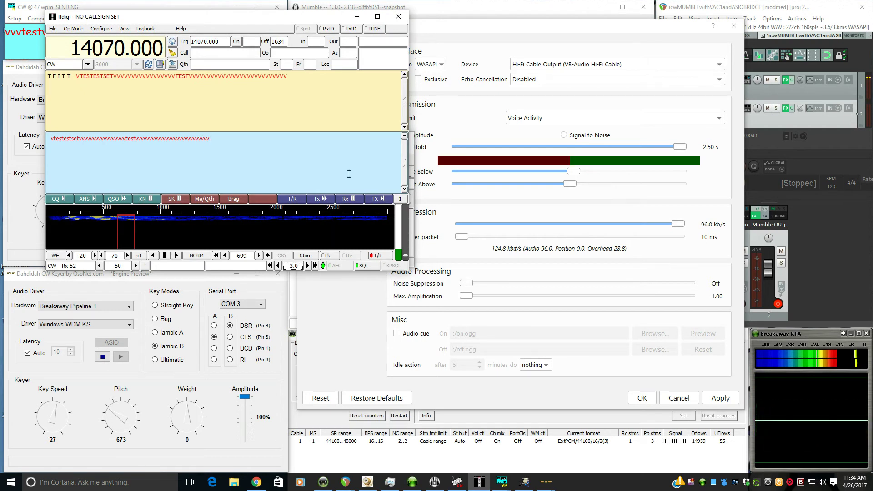
{"action": "type", "text": "vvvvvv"}
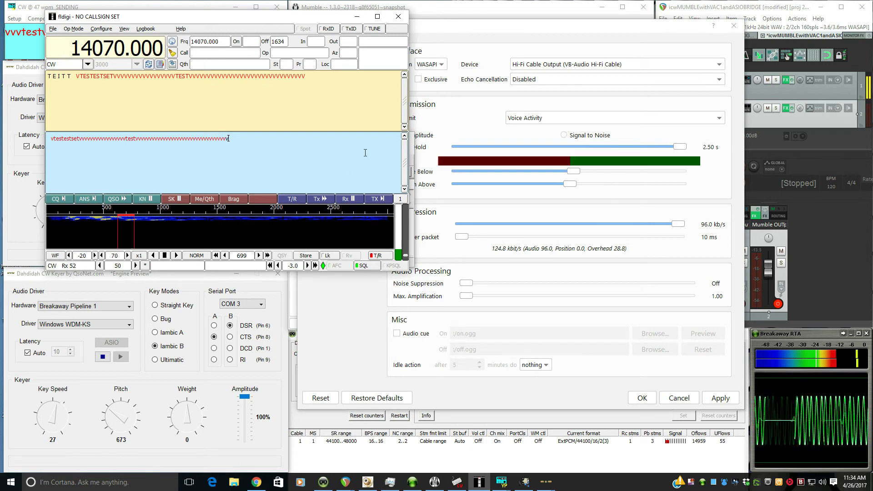
{"action": "left_click", "coordinate": [356, 16]}
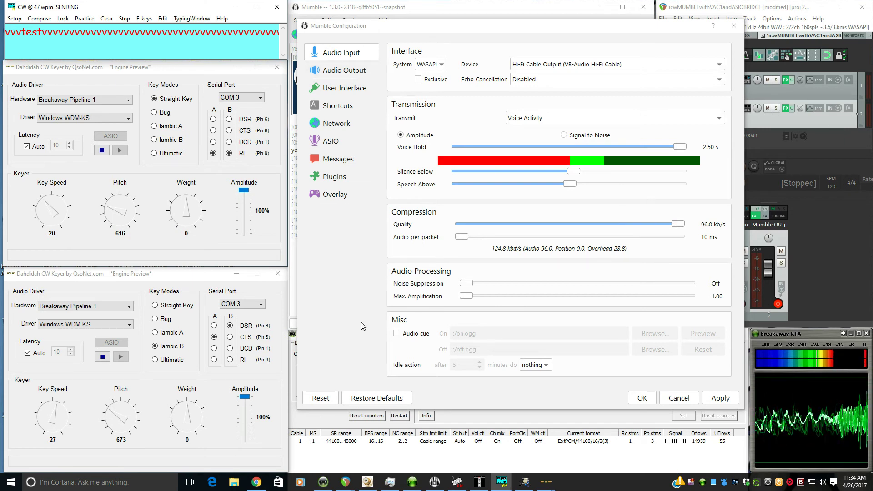
Check the ASIO Bridge panel, then review Mumble's Audio Output and Audio Input pages.
{"action": "mouse_move", "coordinate": [369, 484]}
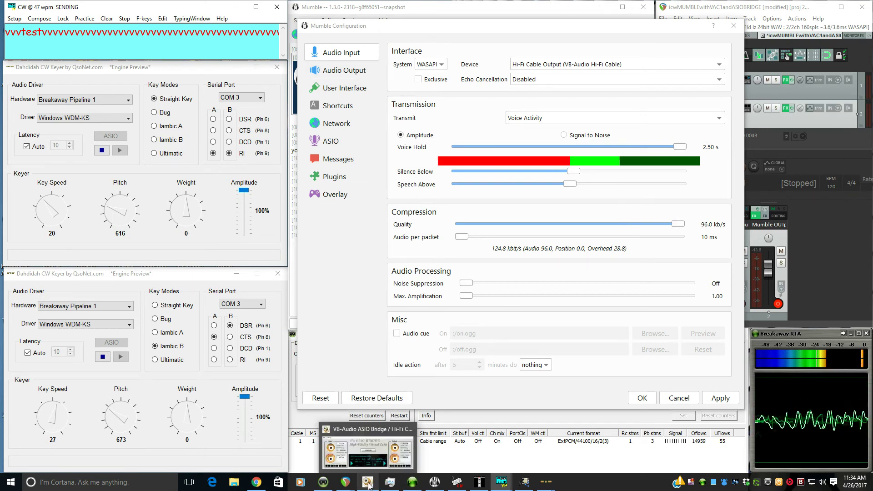
{"action": "left_click", "coordinate": [369, 485]}
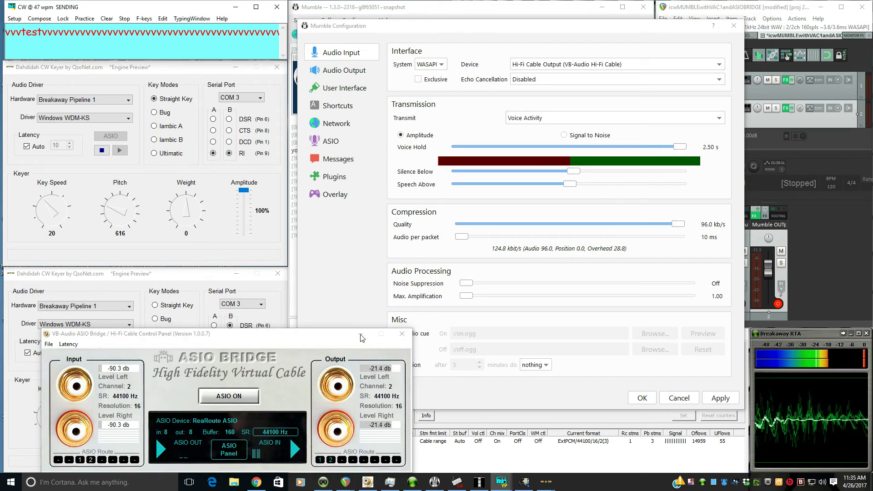
{"action": "left_click", "coordinate": [361, 337]}
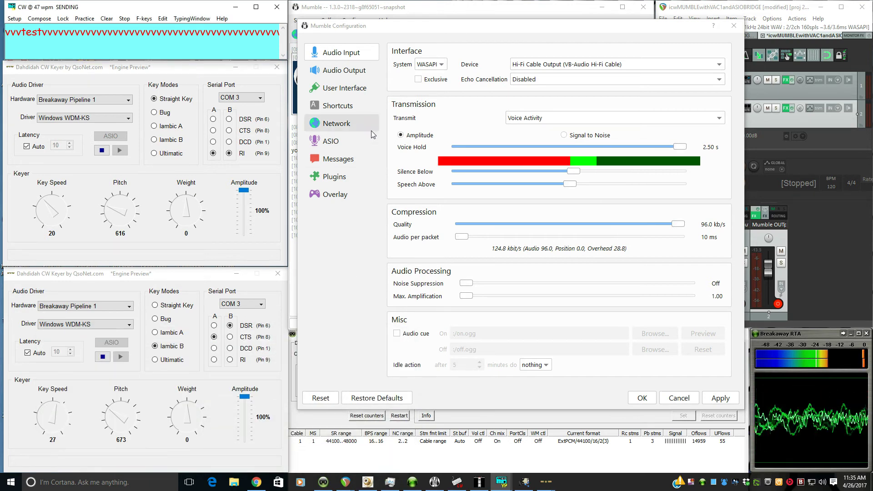
{"action": "left_click", "coordinate": [363, 72]}
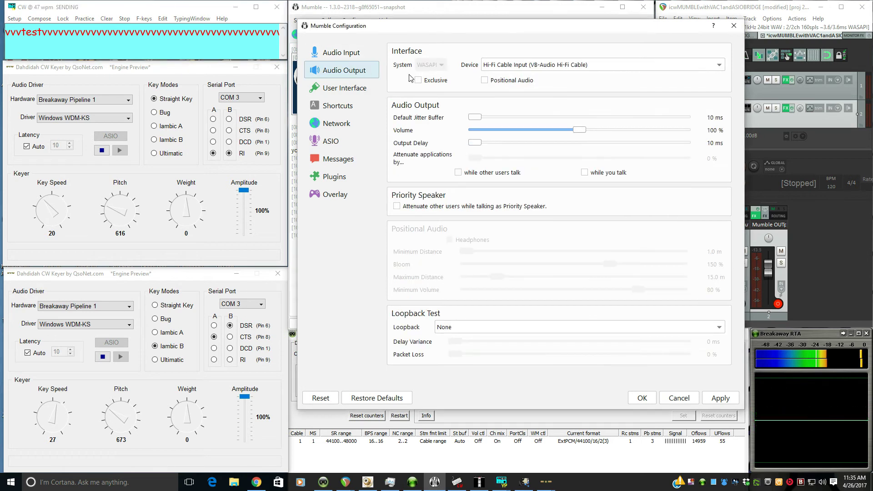
{"action": "left_click", "coordinate": [362, 54]}
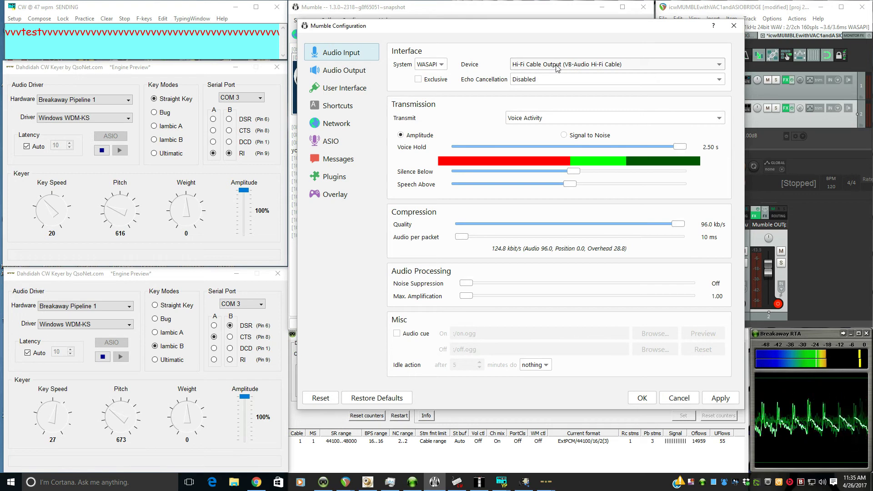
Close Mumble's configuration and set REAPER's Mumble INput track input to Input 1 / Input 2.
{"action": "left_click", "coordinate": [734, 26]}
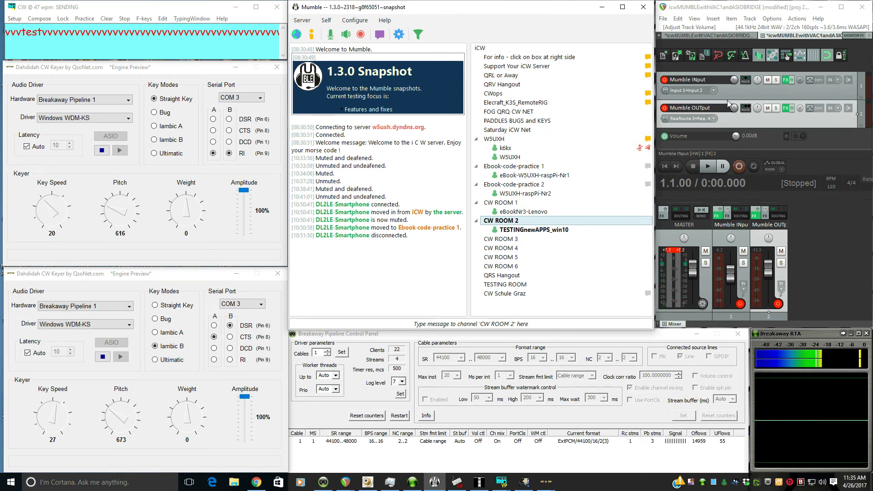
{"action": "left_click", "coordinate": [746, 92]}
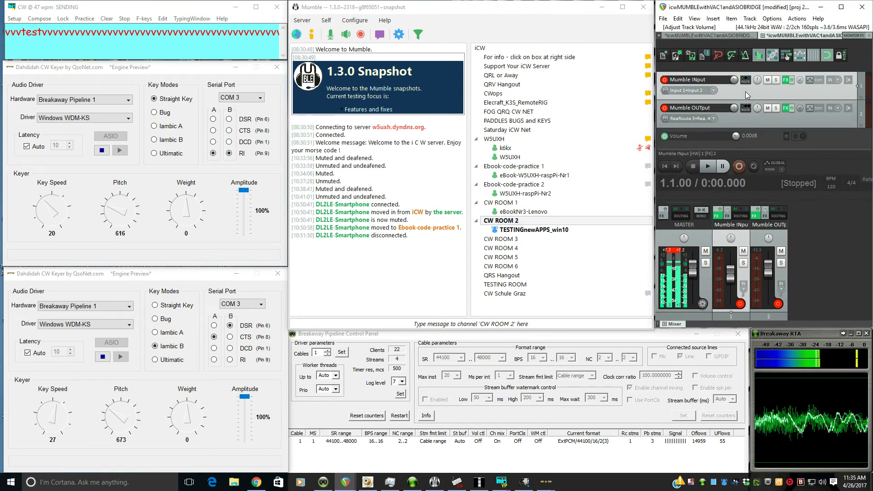
{"action": "left_click", "coordinate": [763, 121]}
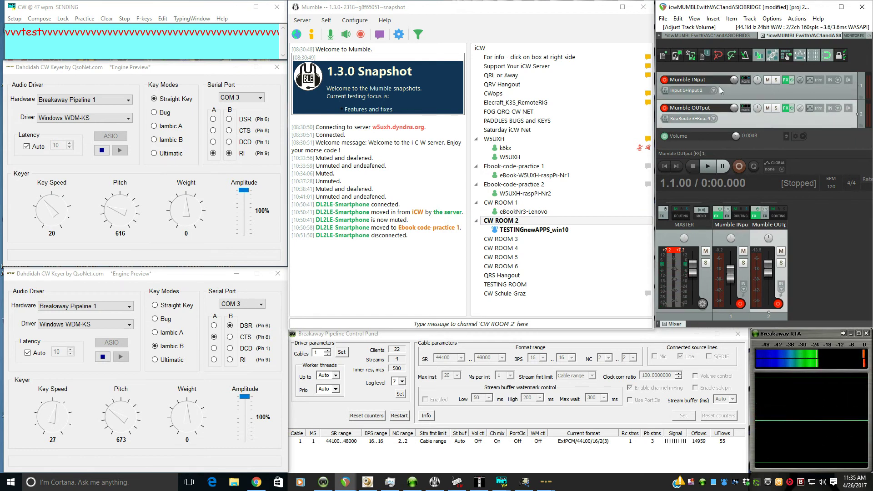
{"action": "left_click", "coordinate": [695, 90]}
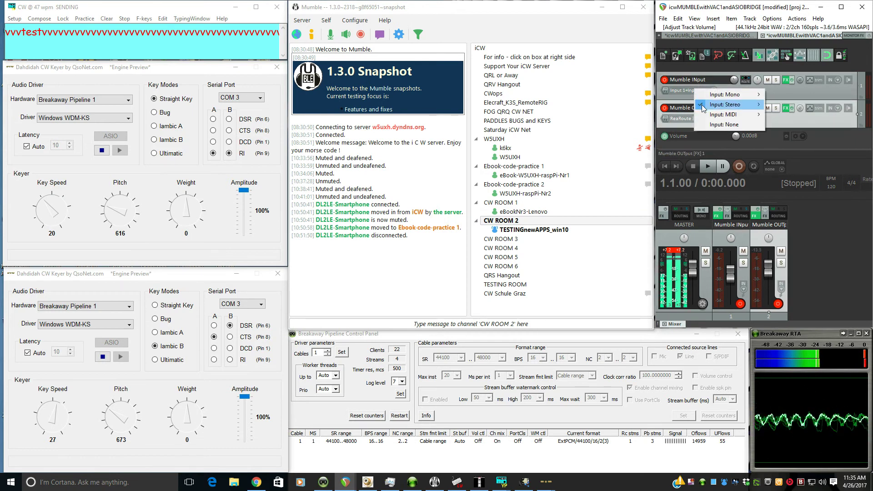
{"action": "mouse_move", "coordinate": [704, 108]}
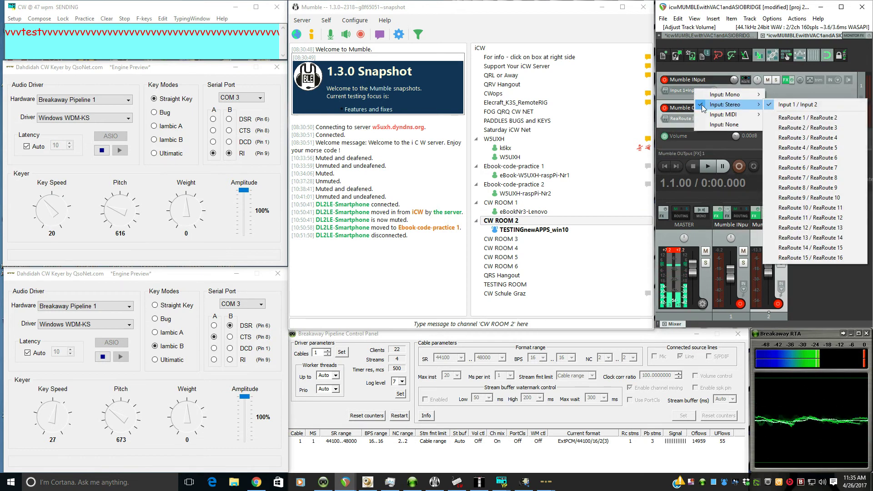
{"action": "left_click", "coordinate": [782, 107]}
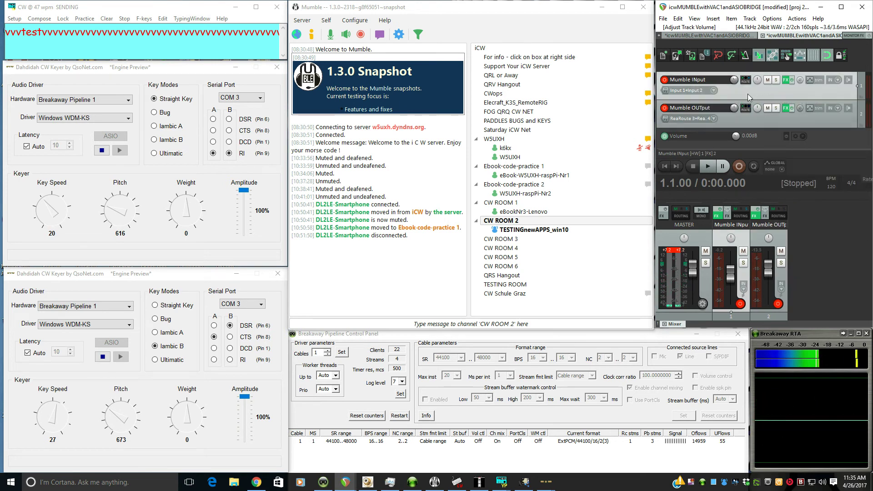
Feed ReaRoute 3 / ReaRoute 4 into Mumble OUTput and review Mumble INput's routing.
{"action": "left_click", "coordinate": [692, 118]}
{"action": "mouse_move", "coordinate": [703, 138]}
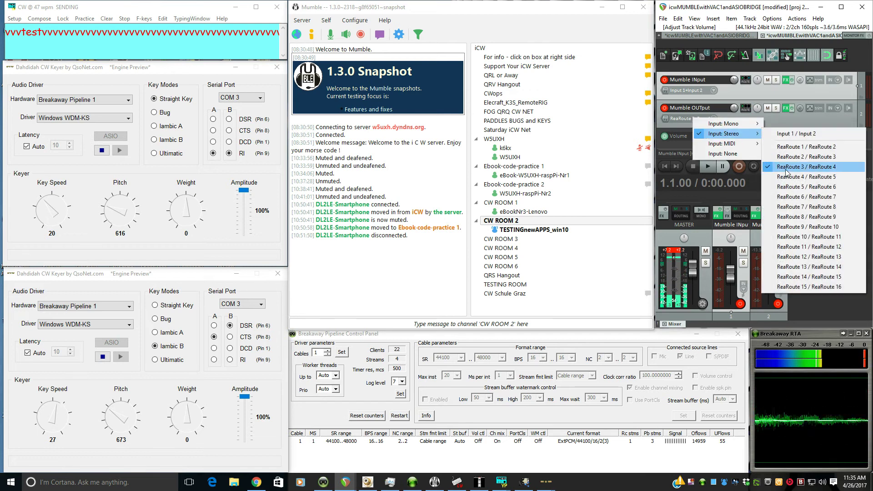
{"action": "left_click", "coordinate": [777, 116]}
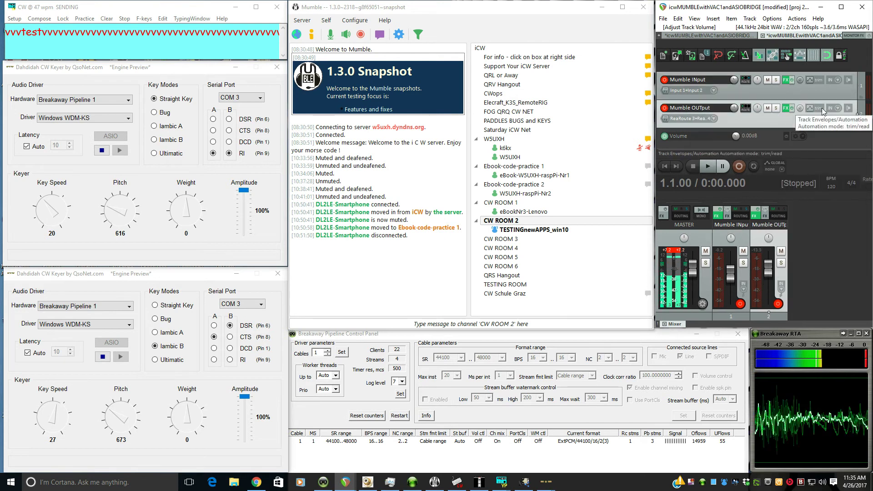
{"action": "left_click", "coordinate": [759, 92]}
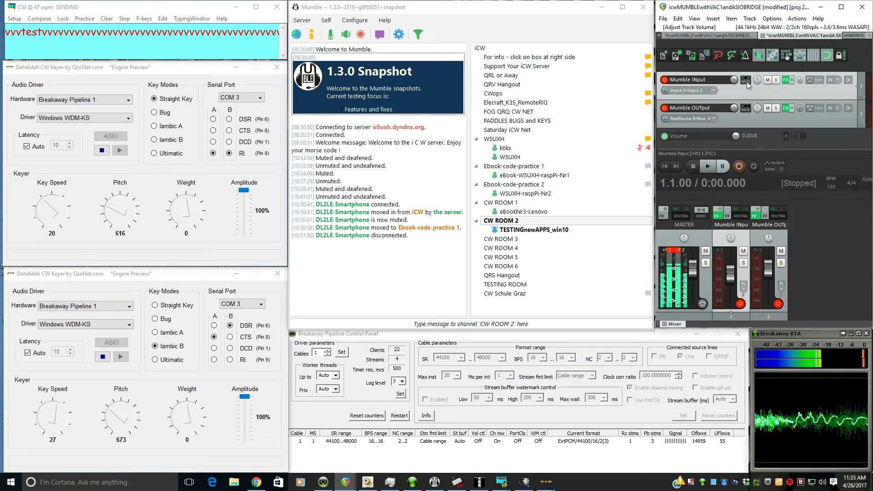
{"action": "left_click", "coordinate": [747, 81]}
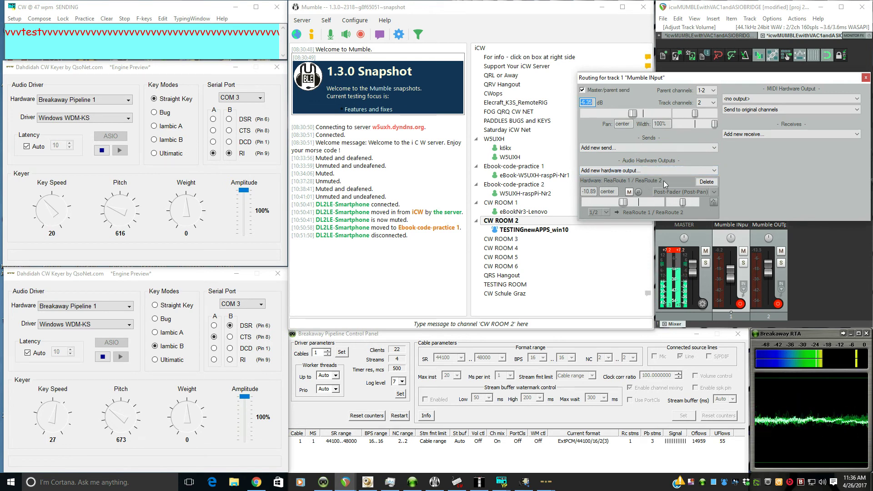
{"action": "left_click", "coordinate": [866, 78]}
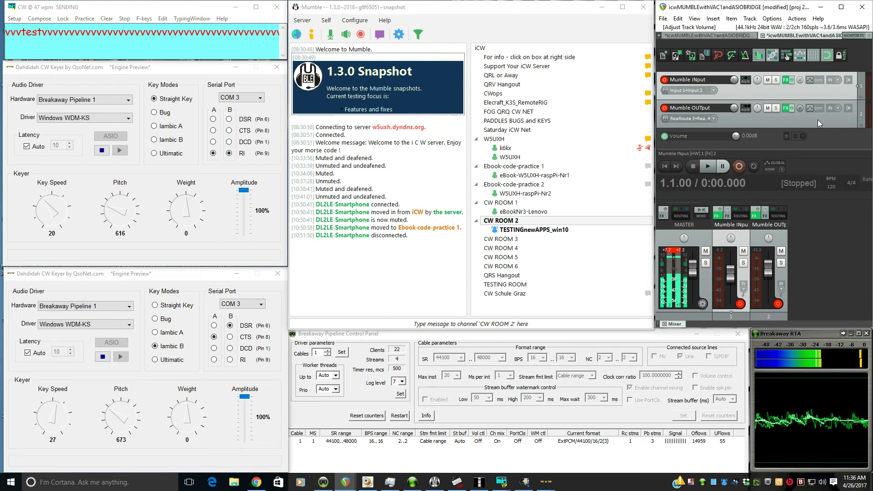
{"action": "left_click", "coordinate": [786, 107]}
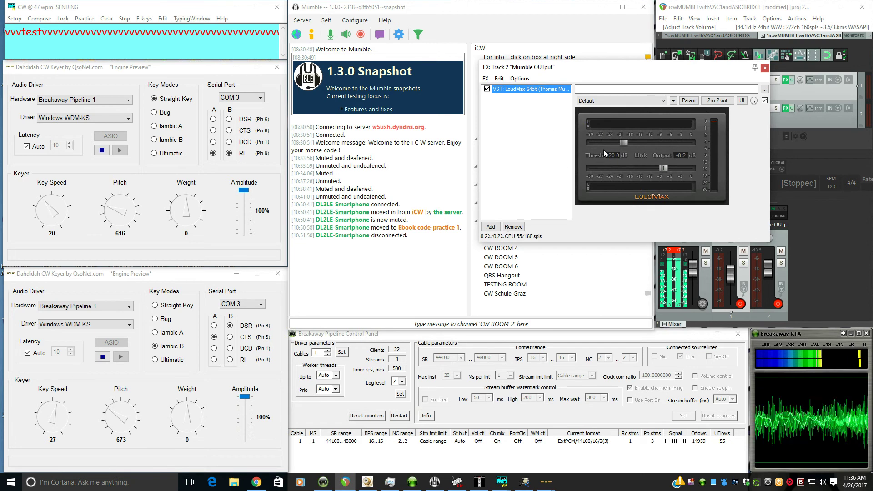
{"action": "left_click_drag", "start_coordinate": [652, 68], "coordinate": [303, 68]}
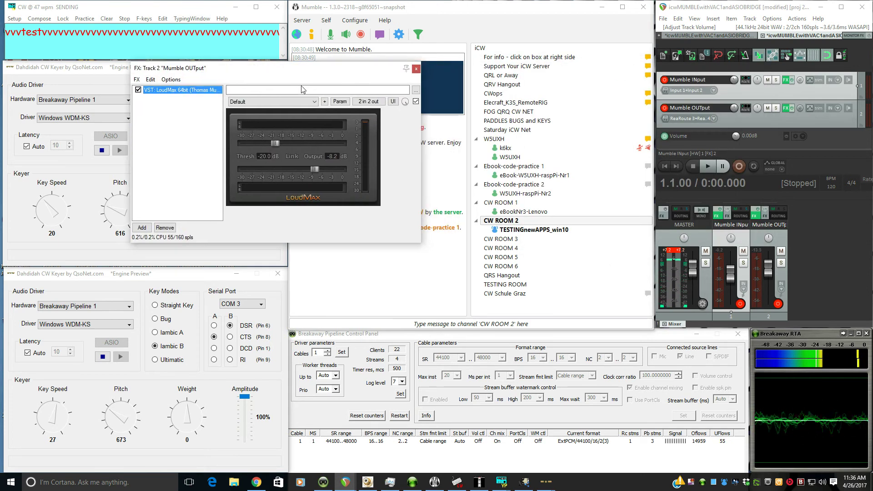
{"action": "left_click", "coordinate": [268, 88]}
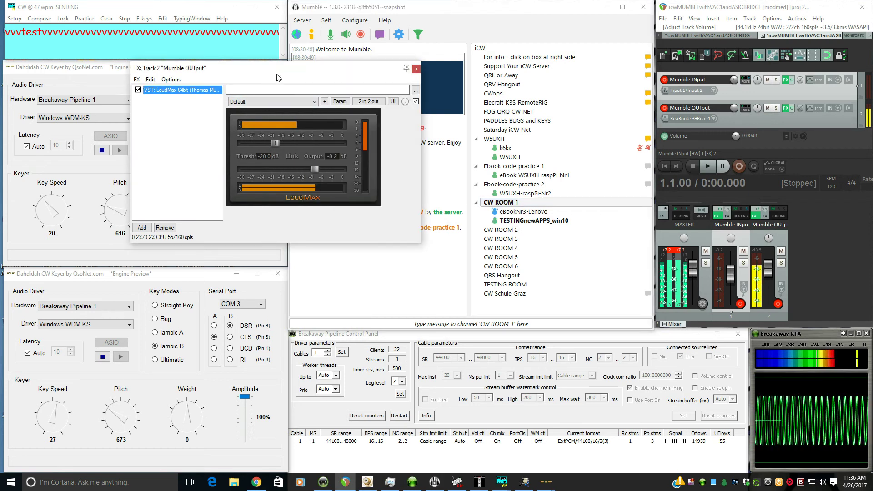
{"action": "left_click", "coordinate": [416, 68]}
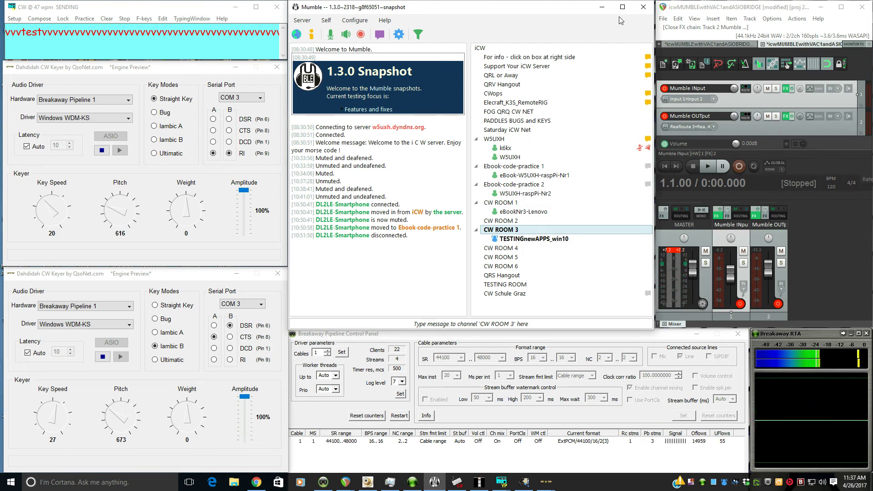
{"action": "left_click", "coordinate": [821, 221]}
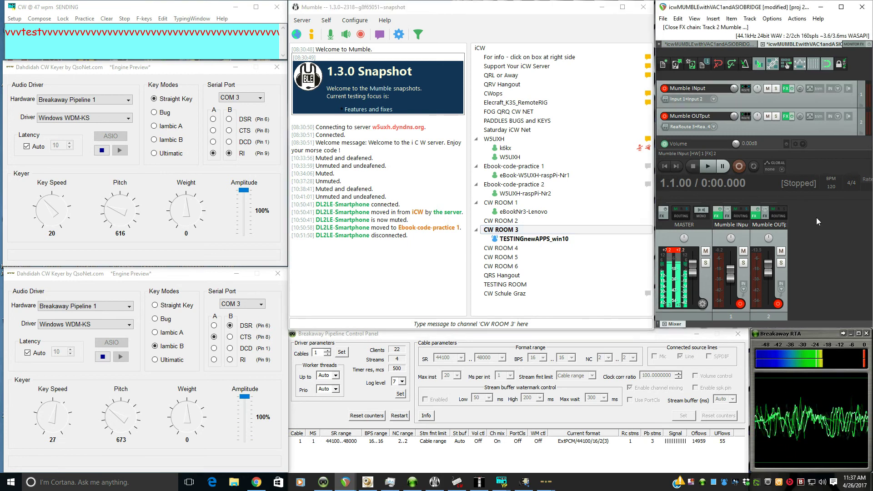
{"action": "left_click", "coordinate": [257, 481]}
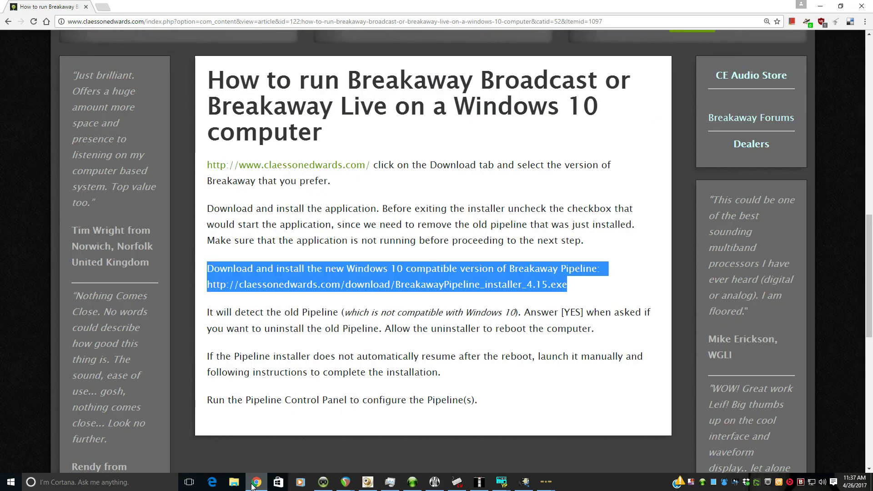
{"action": "left_click", "coordinate": [255, 483]}
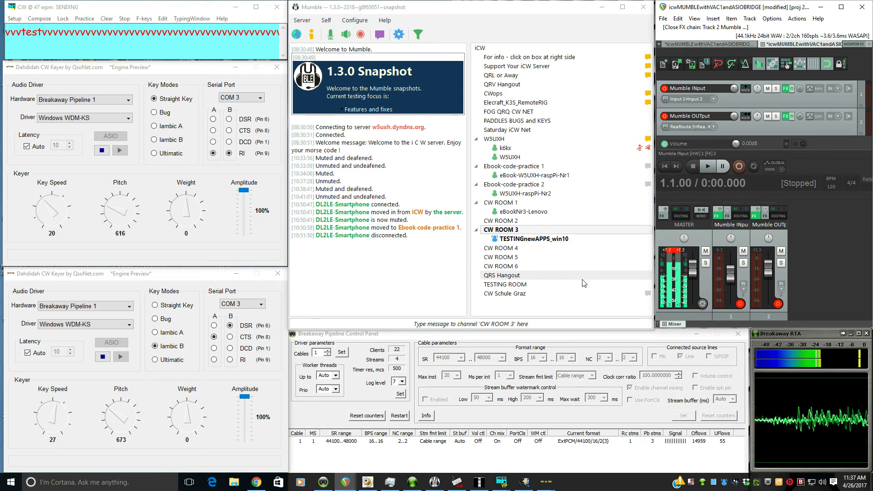
Cycle through the CW window and Dahdidah keyer to bring the Breakaway Pipeline Control Panel forward.
{"action": "left_click", "coordinate": [139, 9]}
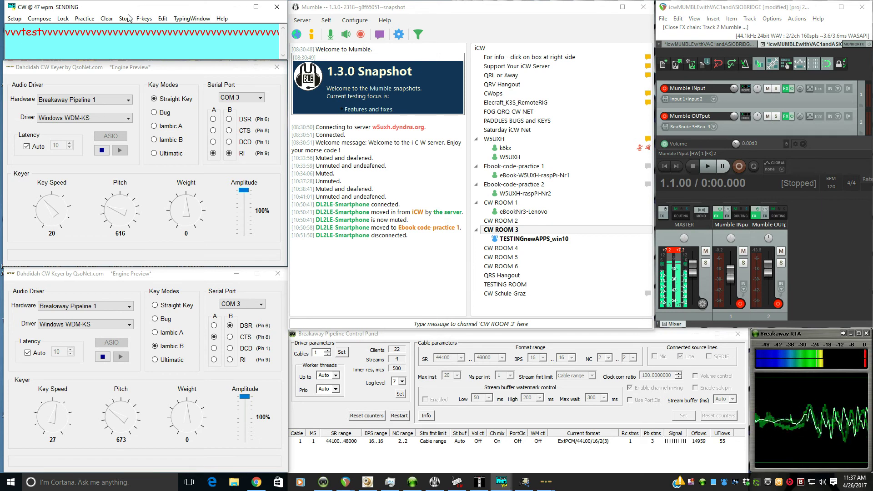
{"action": "left_click", "coordinate": [173, 74]}
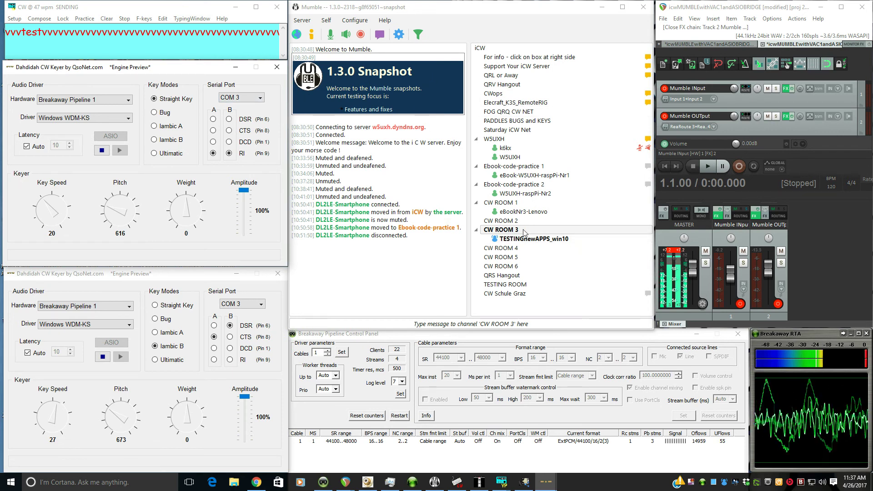
{"action": "left_click", "coordinate": [435, 345]}
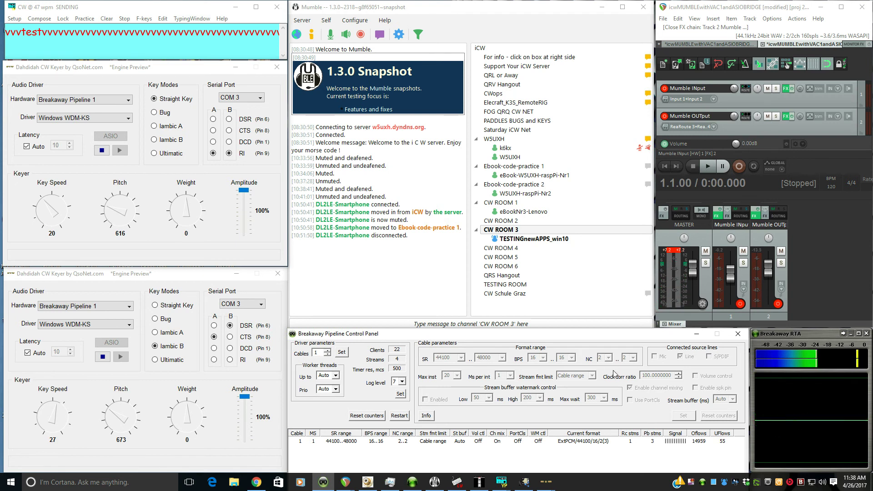
{"action": "left_click", "coordinate": [820, 334]}
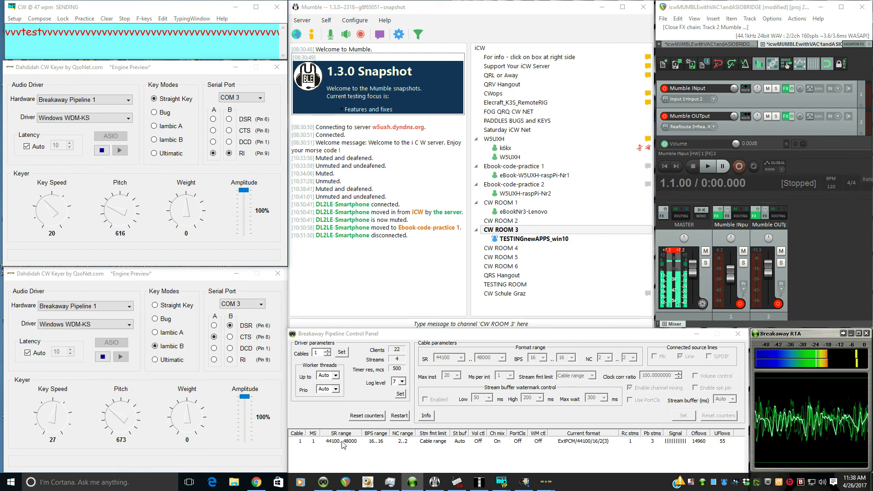
{"action": "left_click", "coordinate": [368, 481]}
{"action": "left_click", "coordinate": [368, 482]}
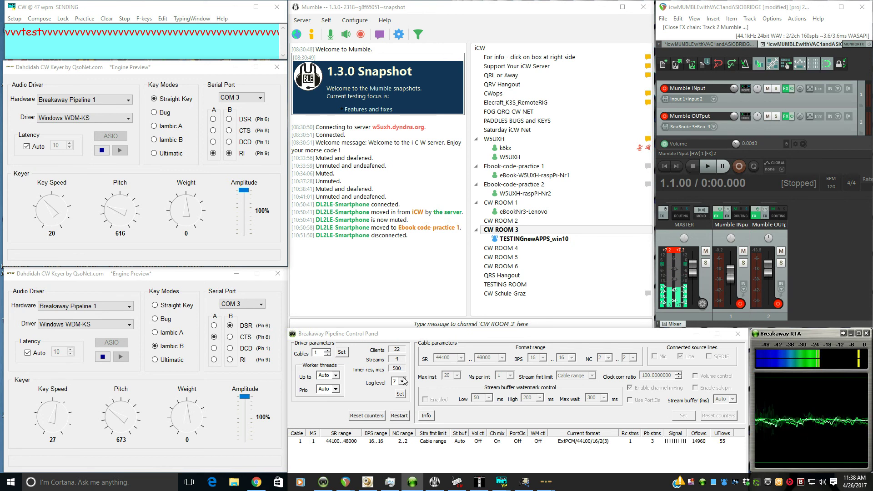
Select the CW Schule Graz channel, then verify REAPER's WASAPI device uses Line 1 at 44100 Hz.
{"action": "right_click", "coordinate": [693, 485]}
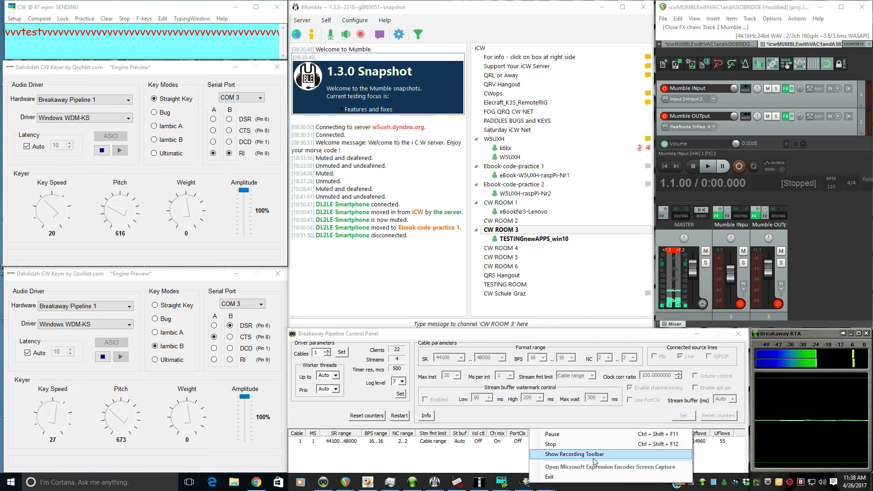
{"action": "left_click", "coordinate": [596, 295]}
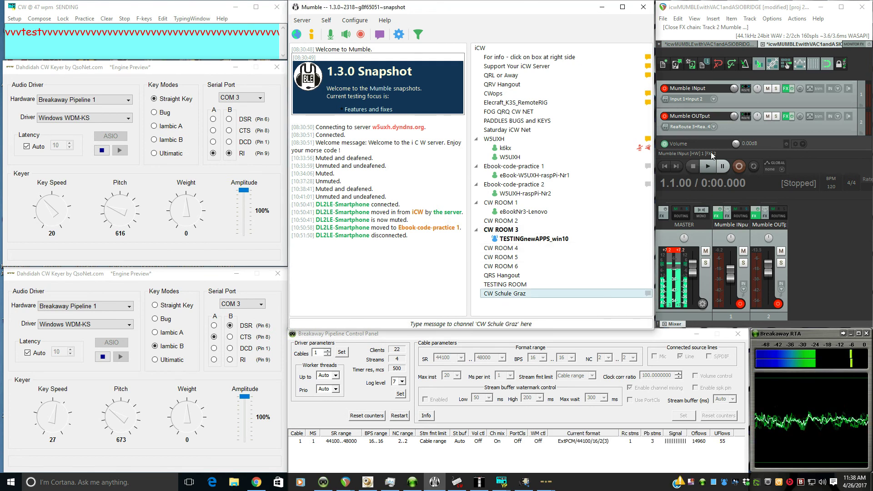
{"action": "left_click", "coordinate": [842, 34]}
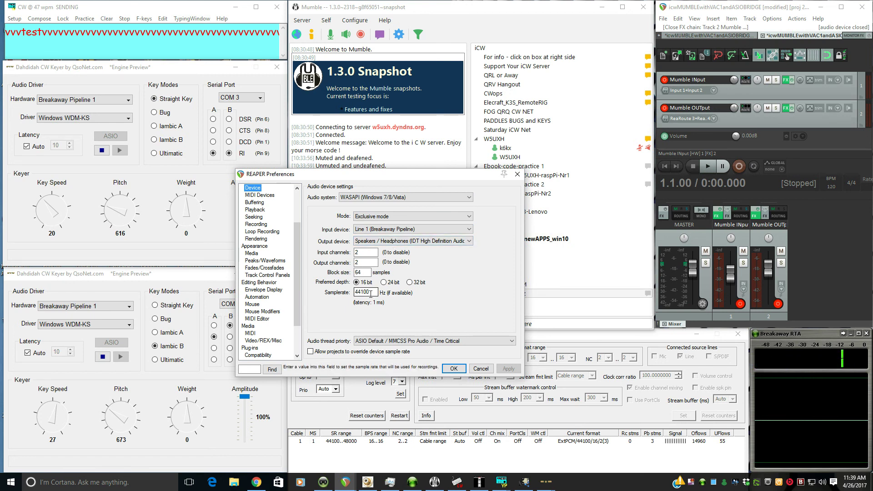
{"action": "left_click", "coordinate": [456, 369]}
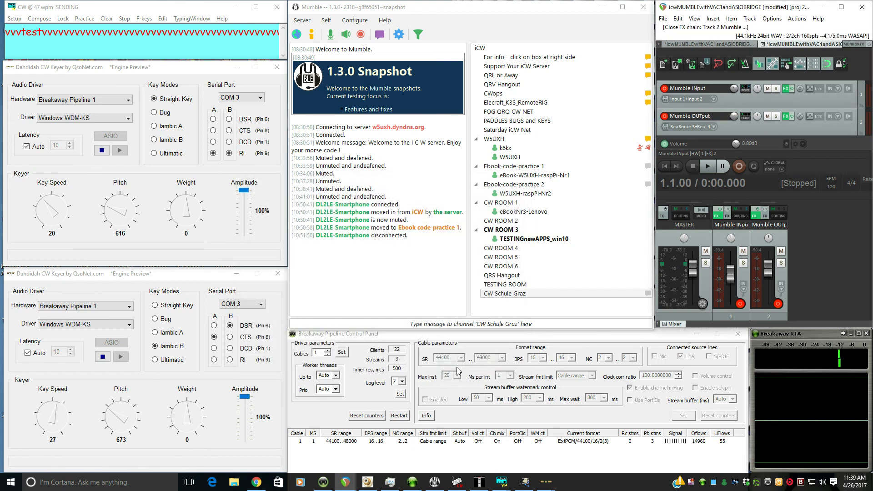
{"action": "left_click", "coordinate": [364, 26]}
{"action": "left_click", "coordinate": [360, 34]}
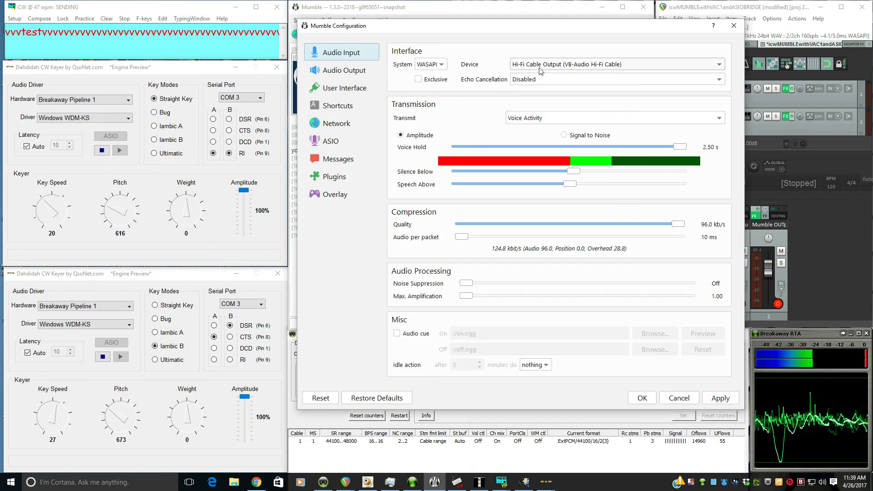
{"action": "left_click", "coordinate": [362, 72]}
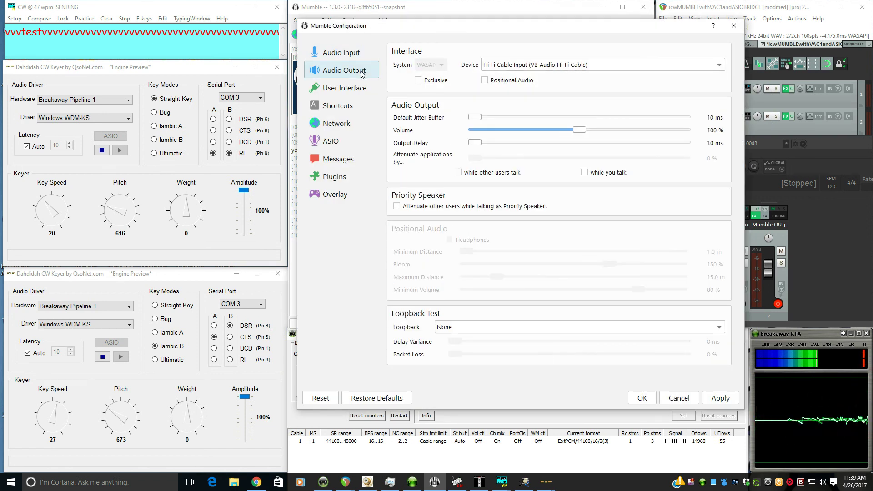
{"action": "left_click", "coordinate": [734, 26]}
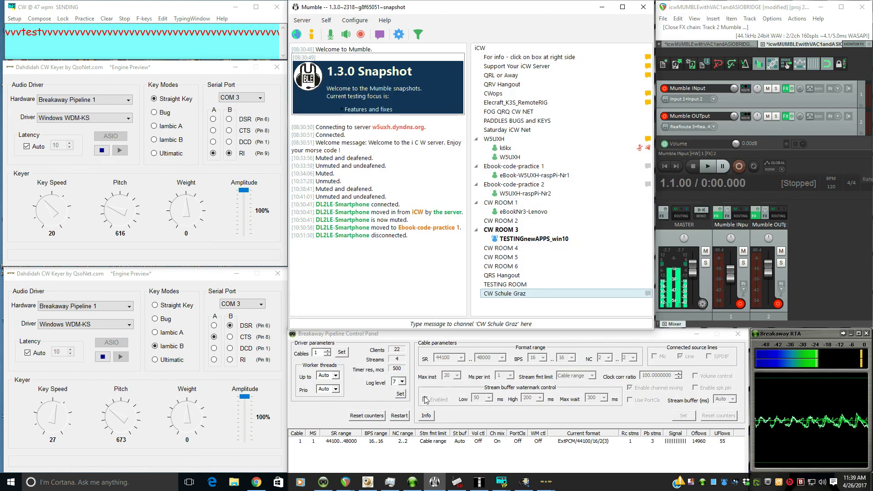
Bring up the ASIO Bridge Hi-Fi Cable panel (ReaRoute ASIO, 44100 Hz) and center it on screen.
{"action": "left_click", "coordinate": [367, 482]}
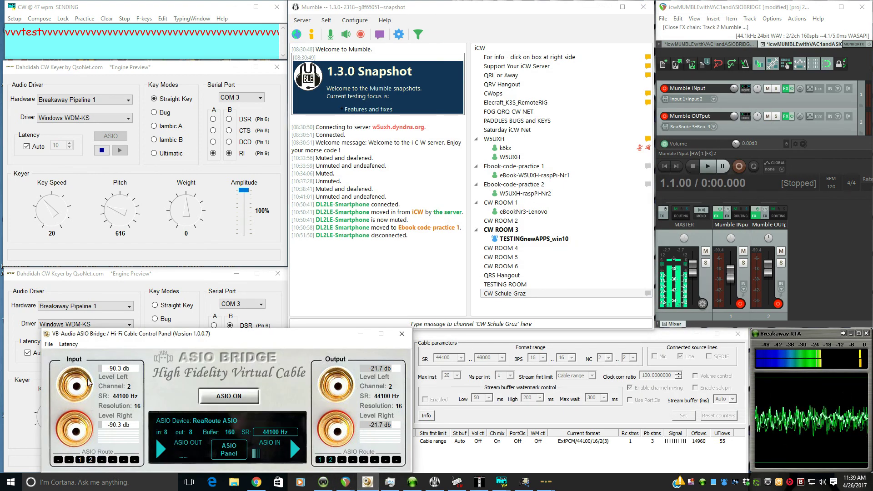
{"action": "left_click_drag", "start_coordinate": [91, 375], "coordinate": [300, 242]}
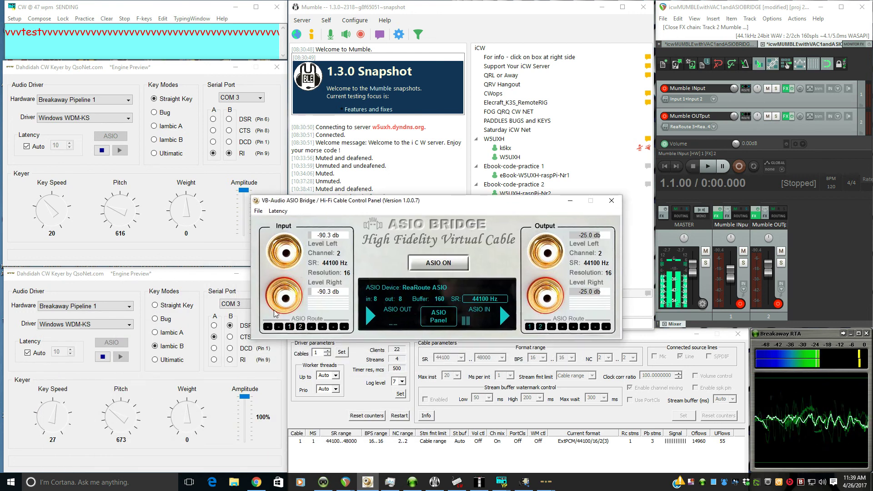